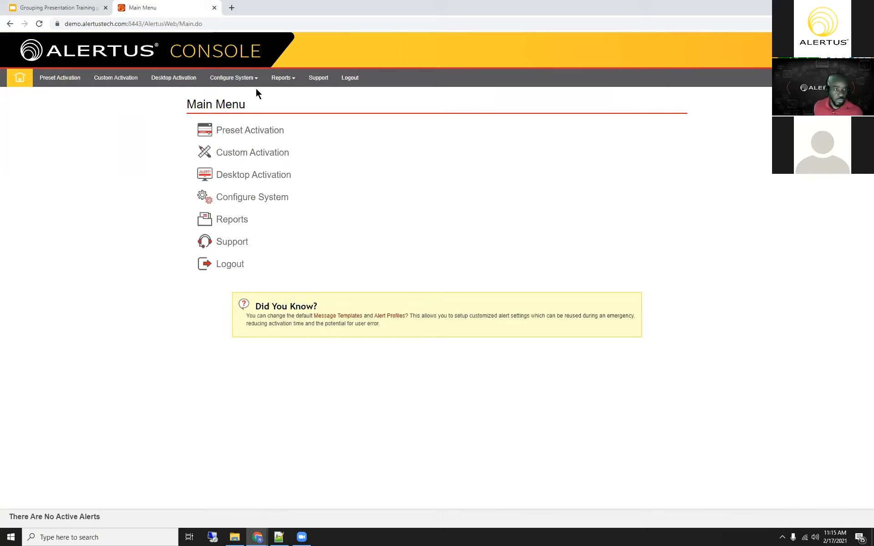
Step: Create a new user entry in Users and Access Rights with username Test User and the Admin role
mouse_move(253, 79)
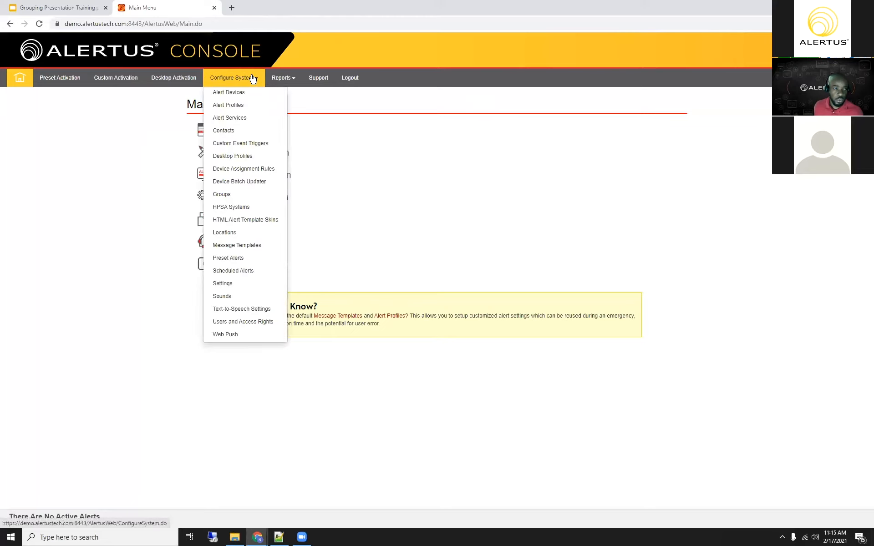
click(223, 324)
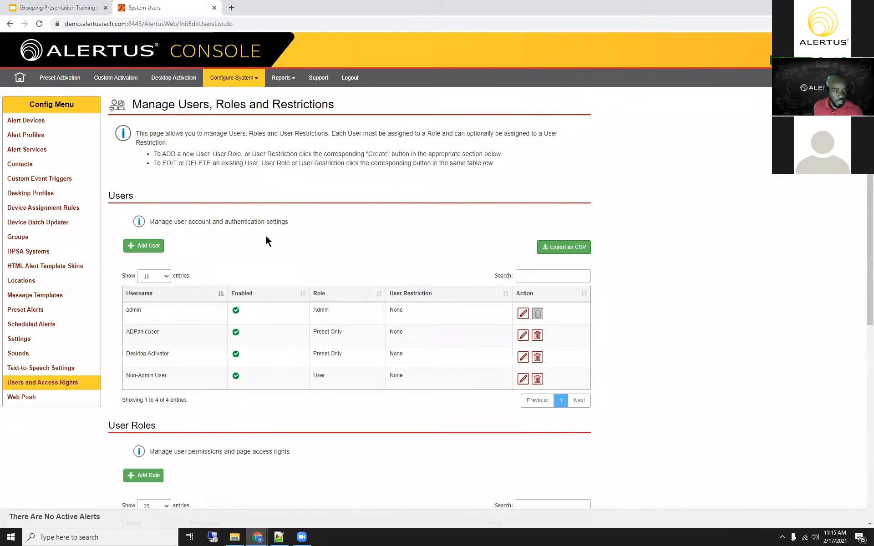
click(144, 251)
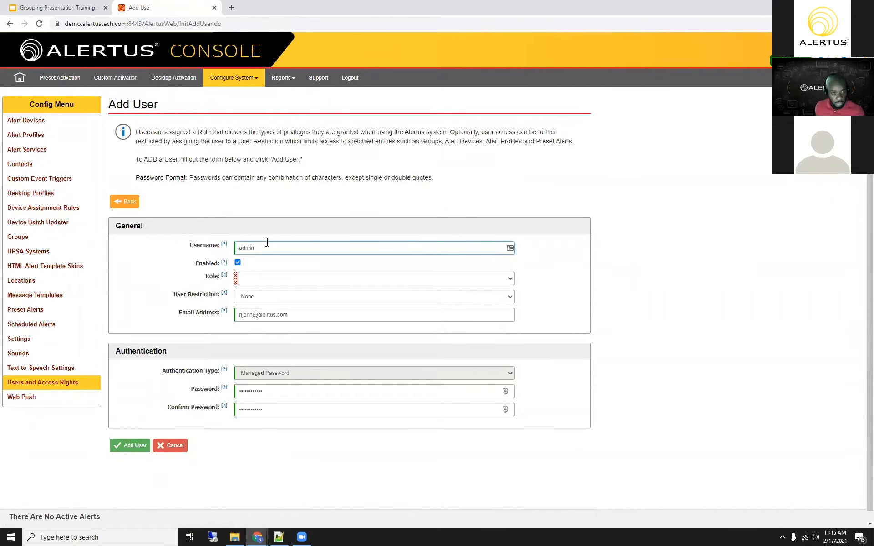
drag(265, 245, 222, 225)
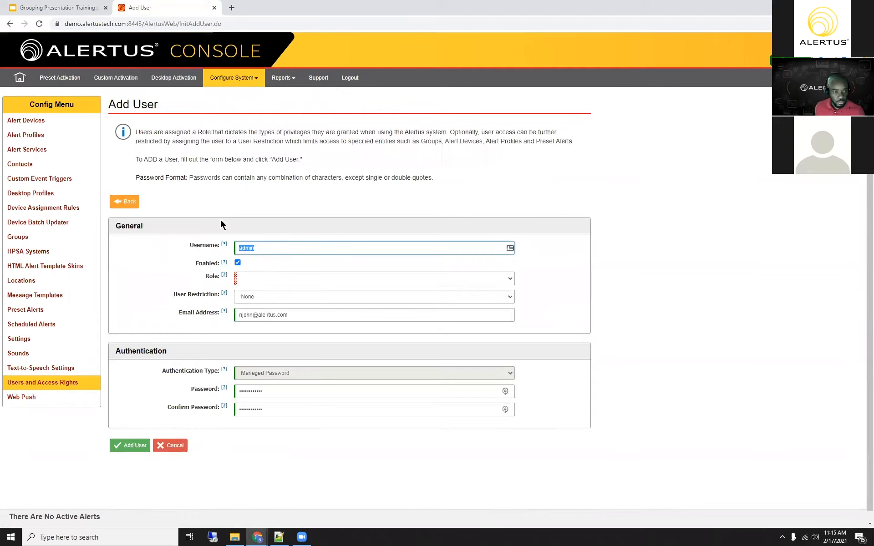
text(Test User)
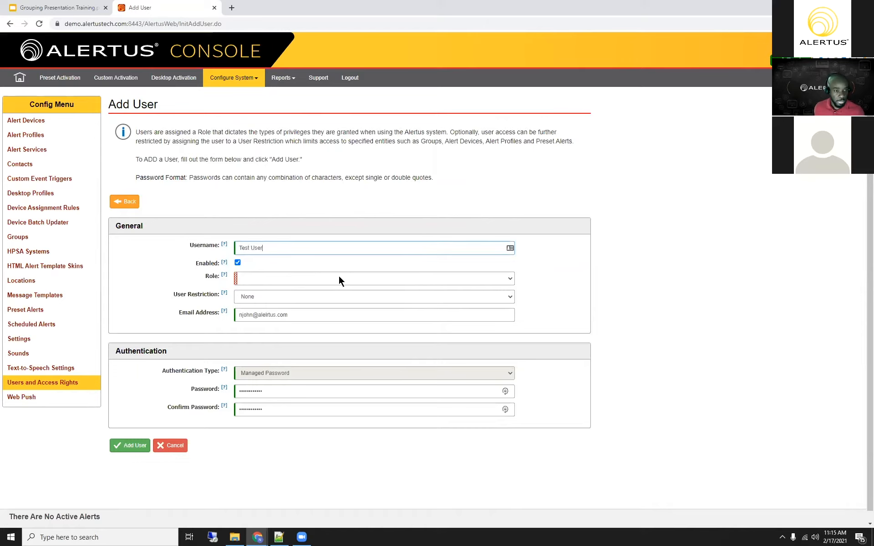
click(360, 278)
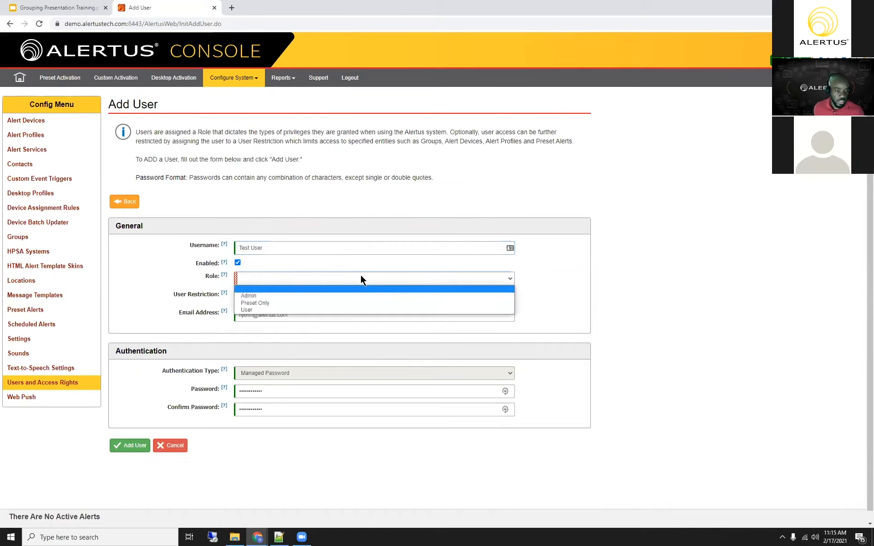
click(338, 296)
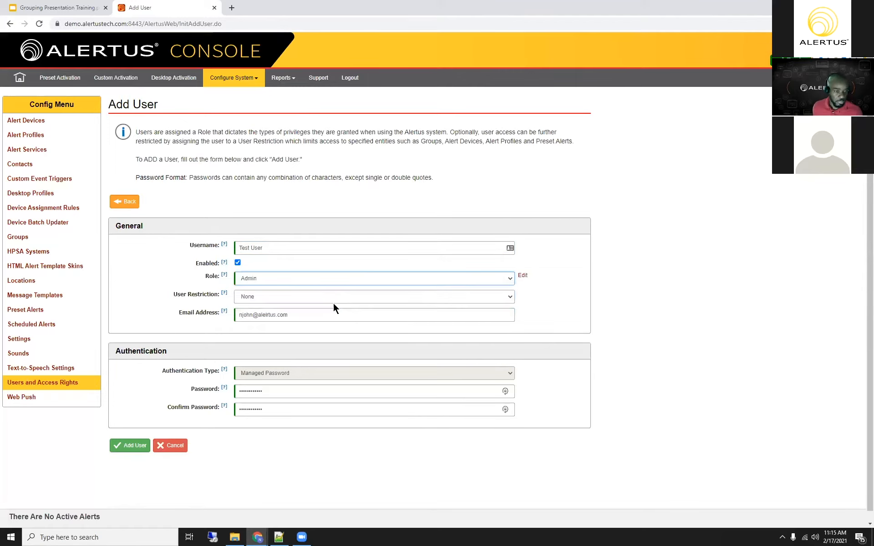
Step: Enter and confirm the new user's account password, and add the user
click(313, 314)
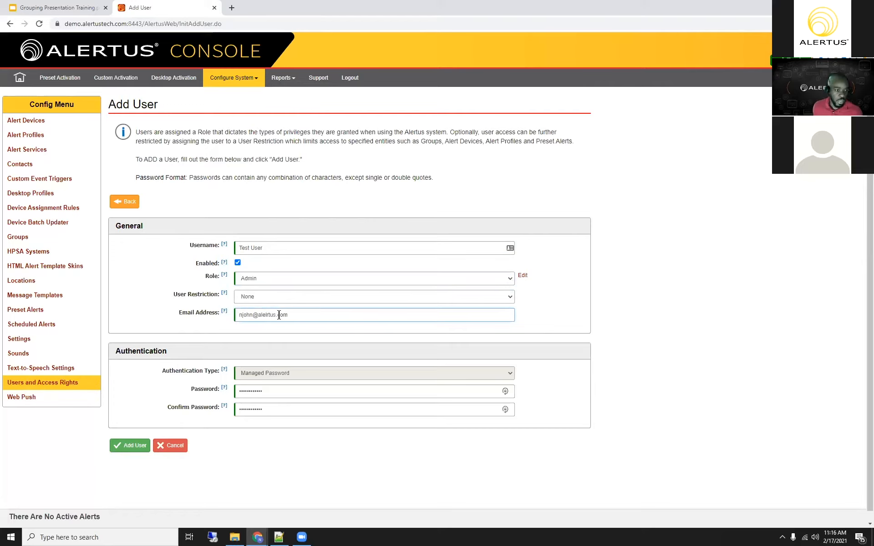
drag(297, 315, 226, 318)
double_click(279, 389)
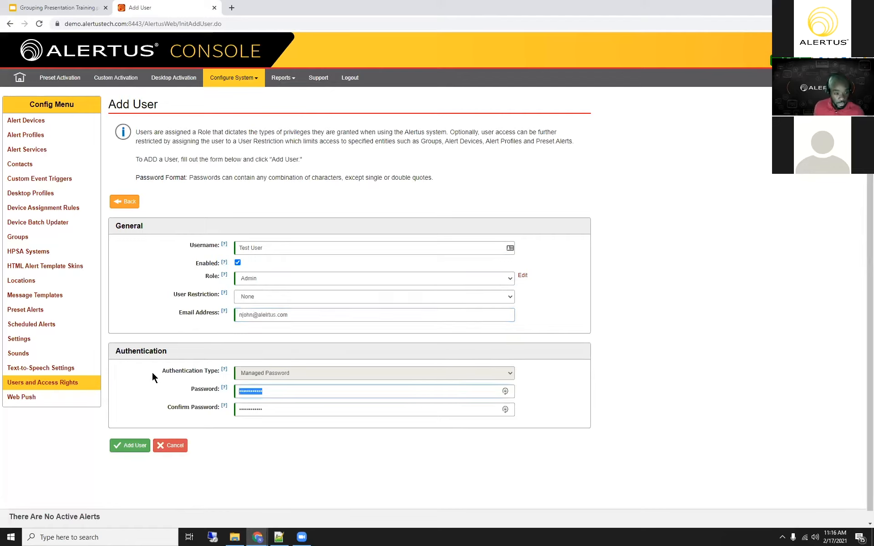
text(••••••••)
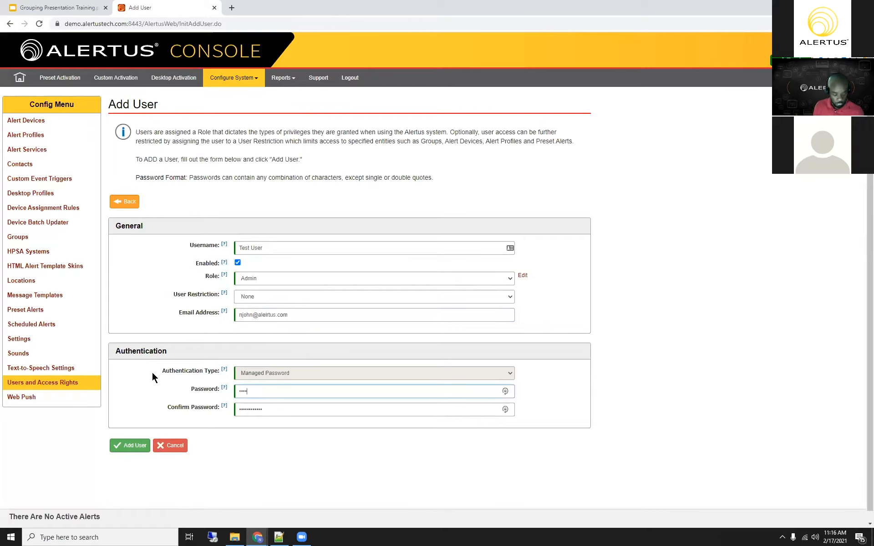
key(Tab)
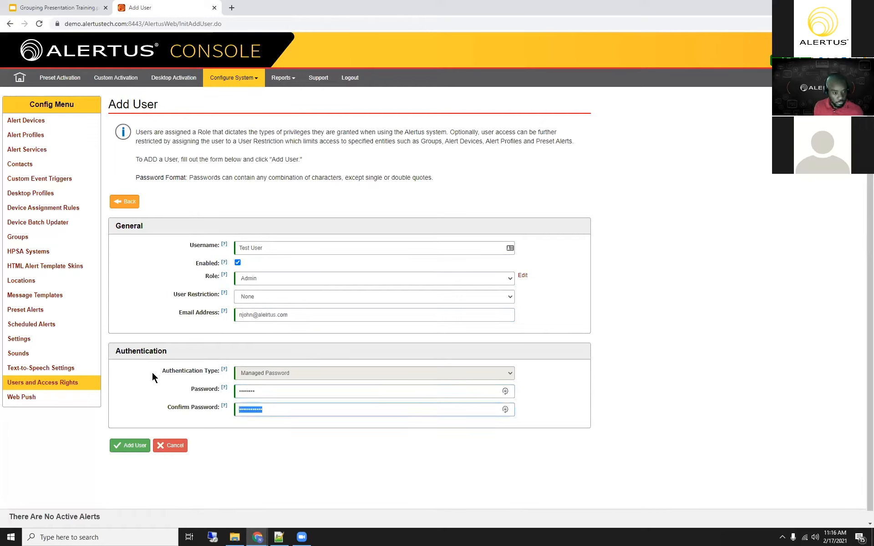
text(••••••••)
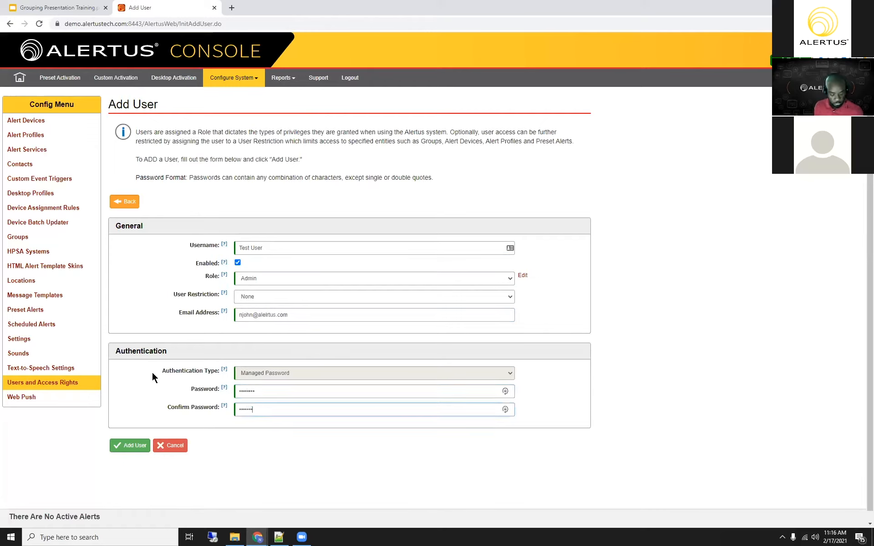
click(128, 448)
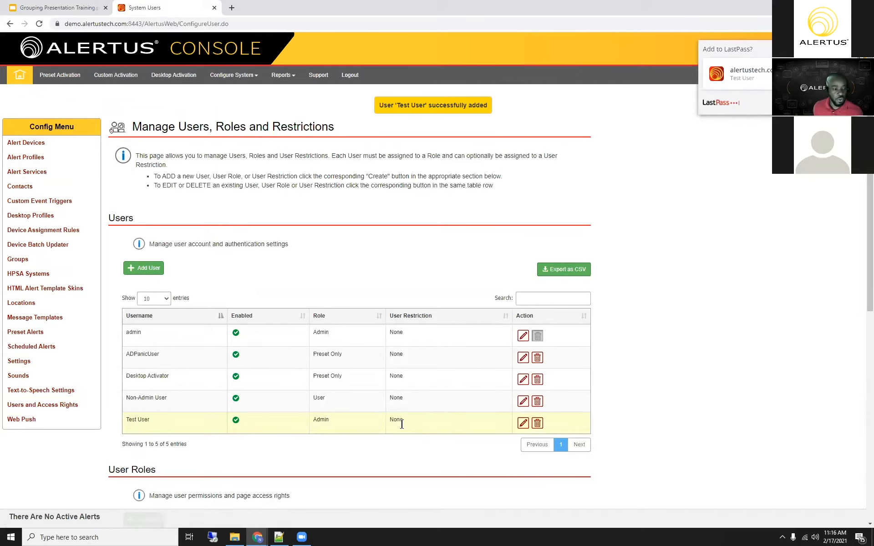
scroll(401, 426, down, 3)
scroll(403, 428, down, 1)
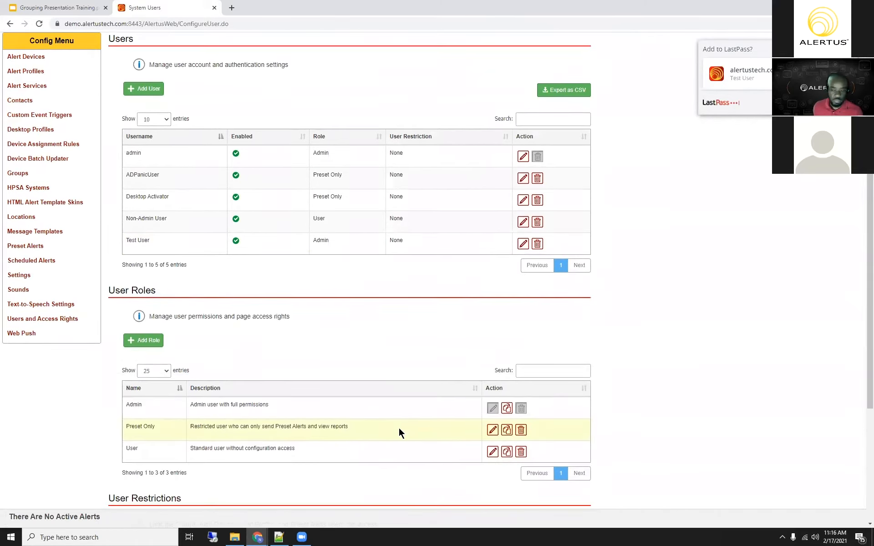
scroll(308, 321, down, 1)
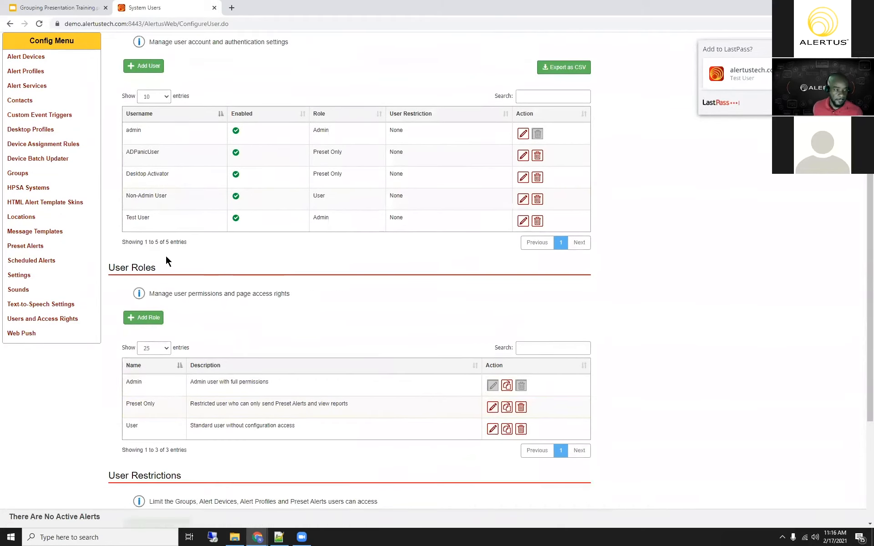
scroll(166, 257, down, 2)
click(146, 253)
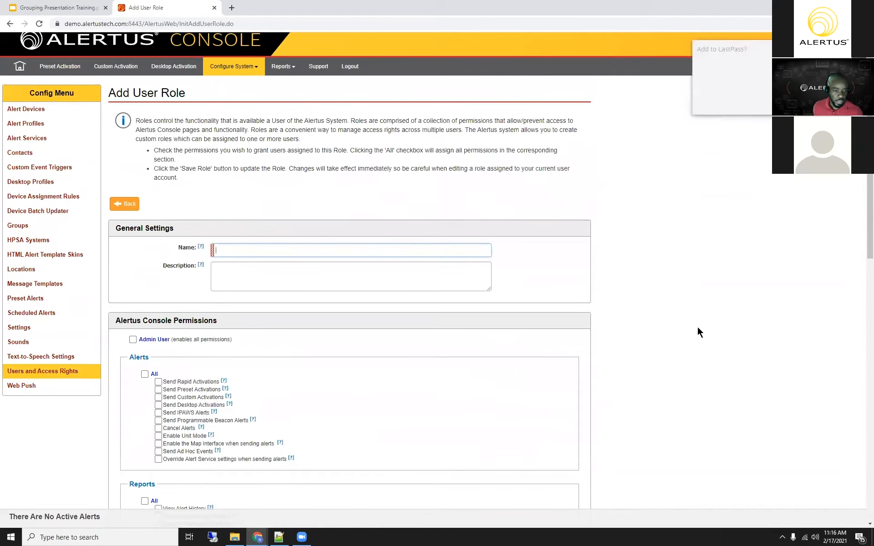
scroll(697, 326, down, 2)
click(124, 124)
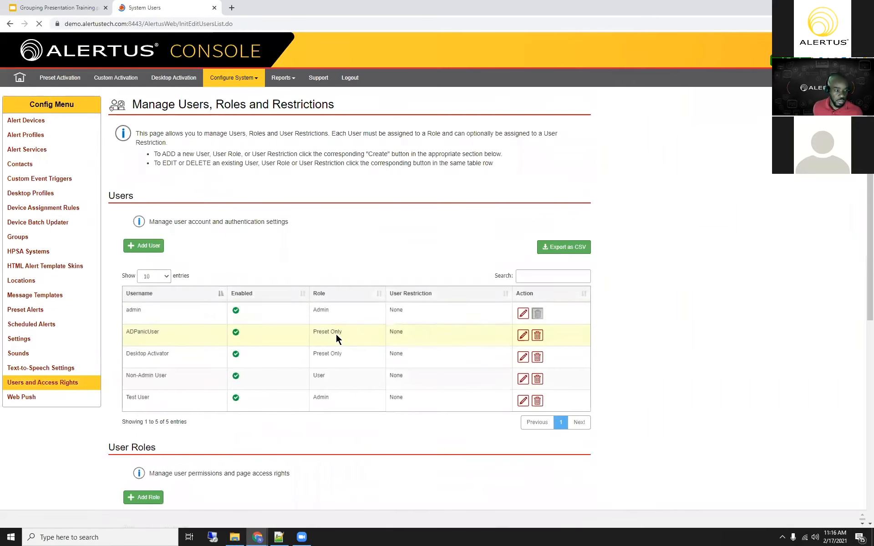
Step: Open a blank form for adding a role in the User Roles section
scroll(335, 335, down, 2)
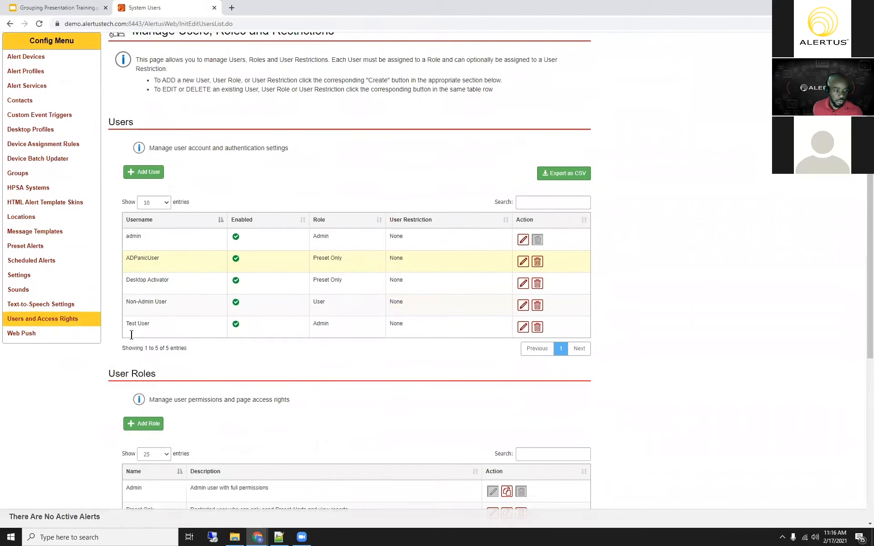
scroll(131, 335, down, 4)
click(131, 336)
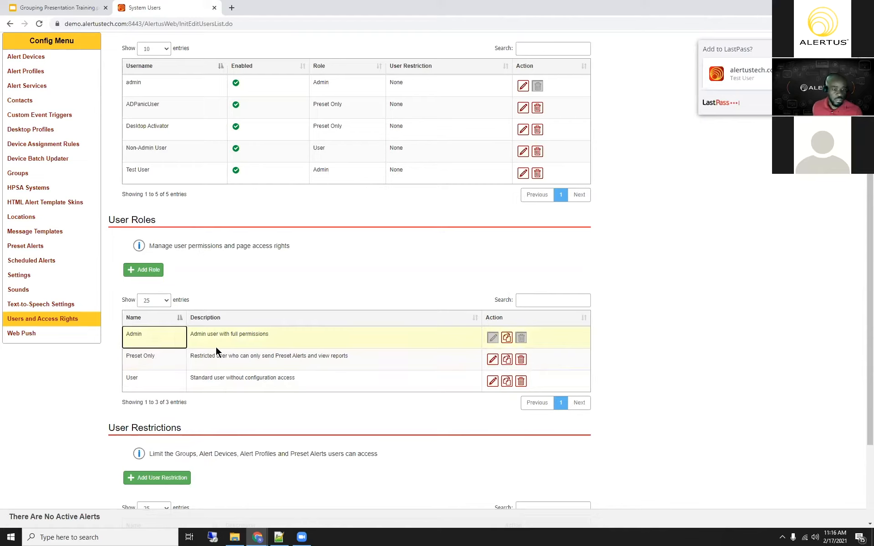
click(145, 272)
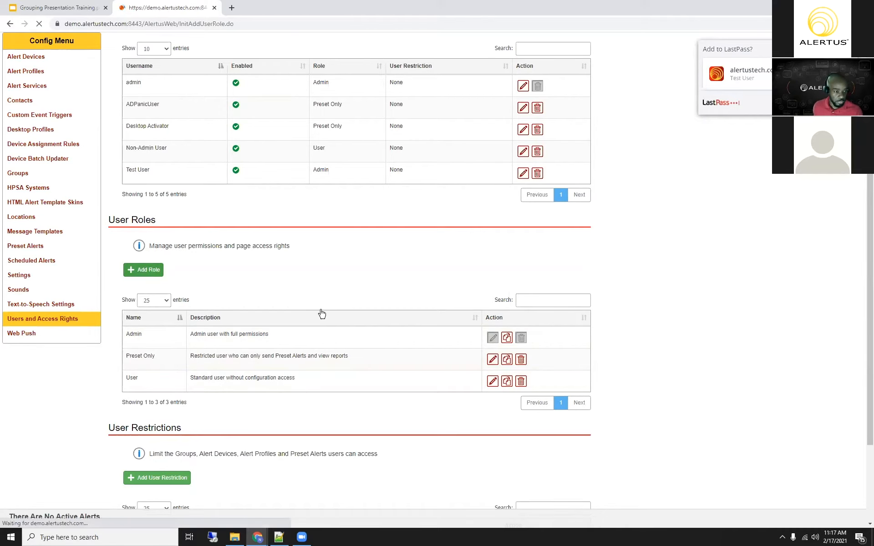
Step: Grant the new role all permissions in the System, Configuration, Alerts and Reports sections
scroll(352, 354, down, 1)
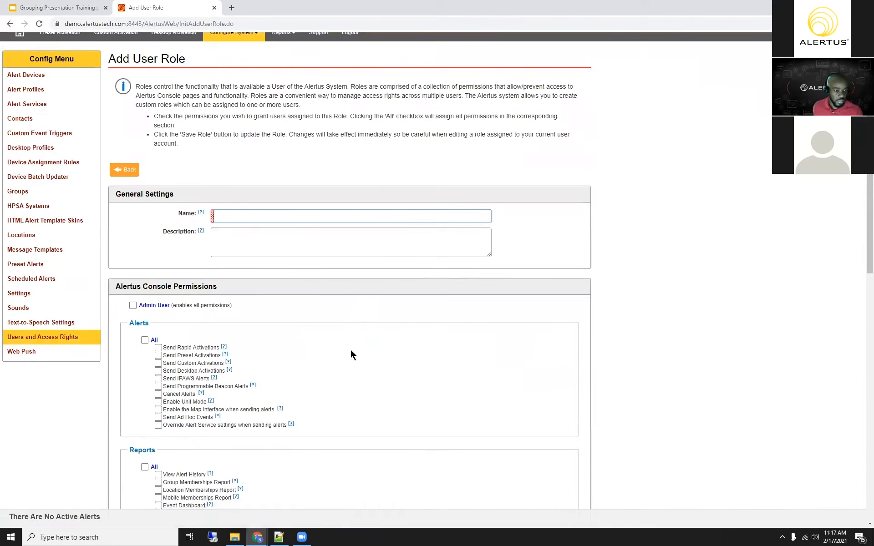
scroll(352, 354, down, 2)
scroll(350, 354, down, 1)
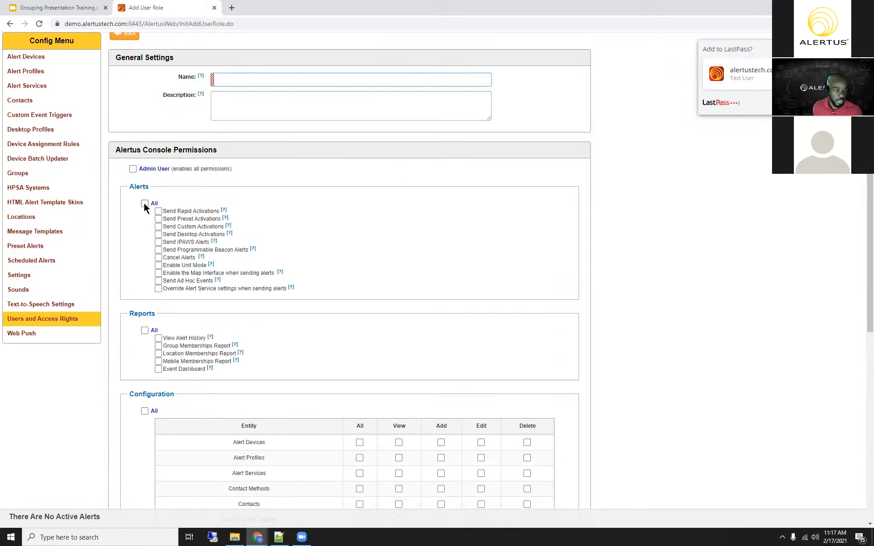
scroll(186, 338, down, 1)
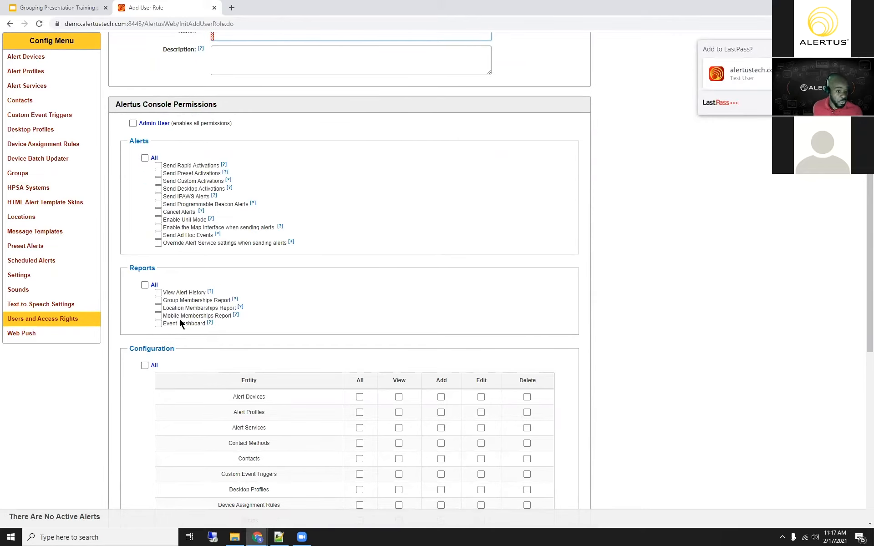
scroll(180, 319, down, 1)
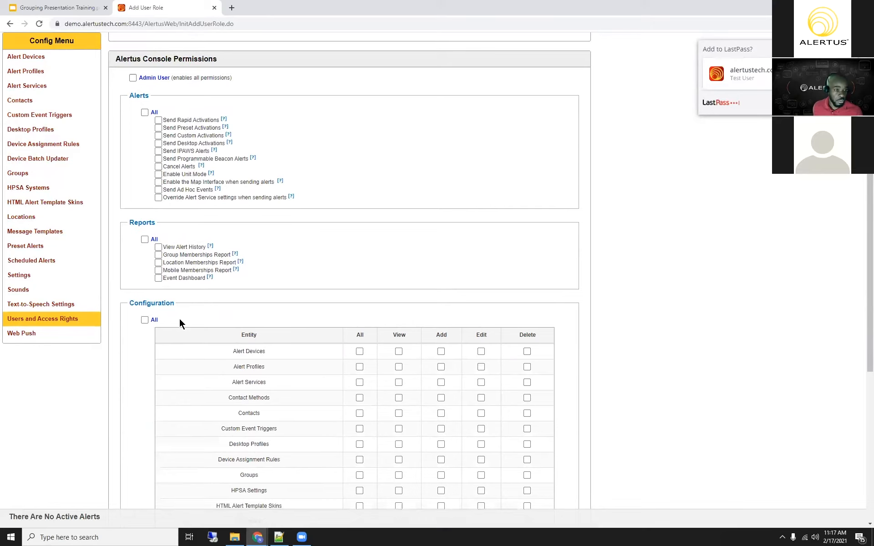
scroll(179, 322, down, 2)
scroll(274, 328, down, 5)
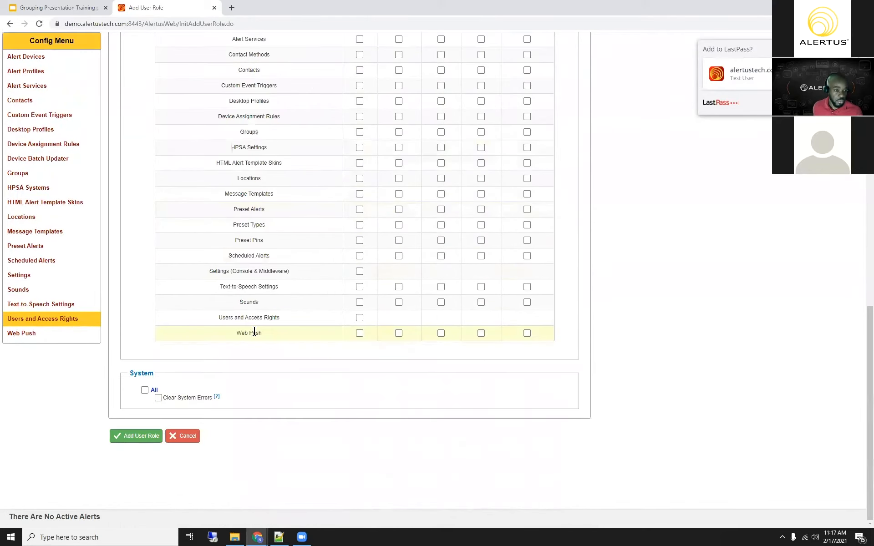
click(144, 390)
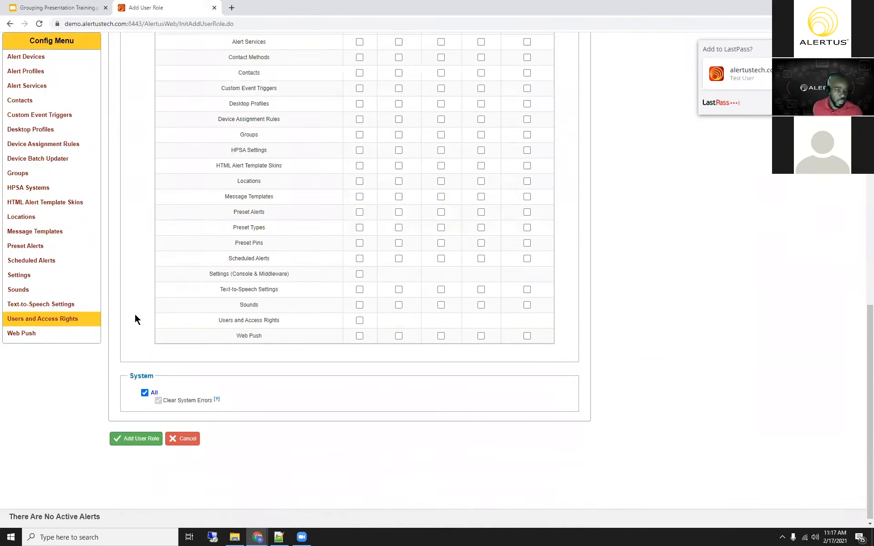
scroll(147, 343, up, 8)
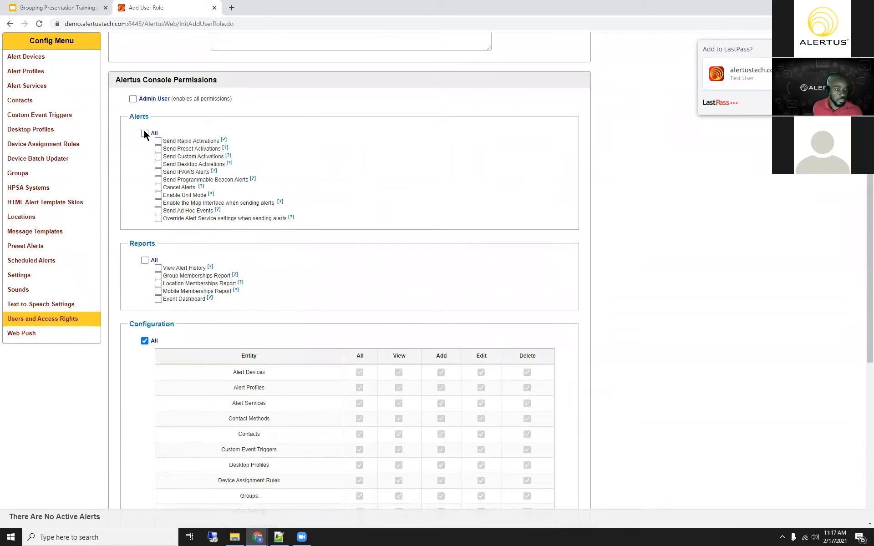
click(145, 133)
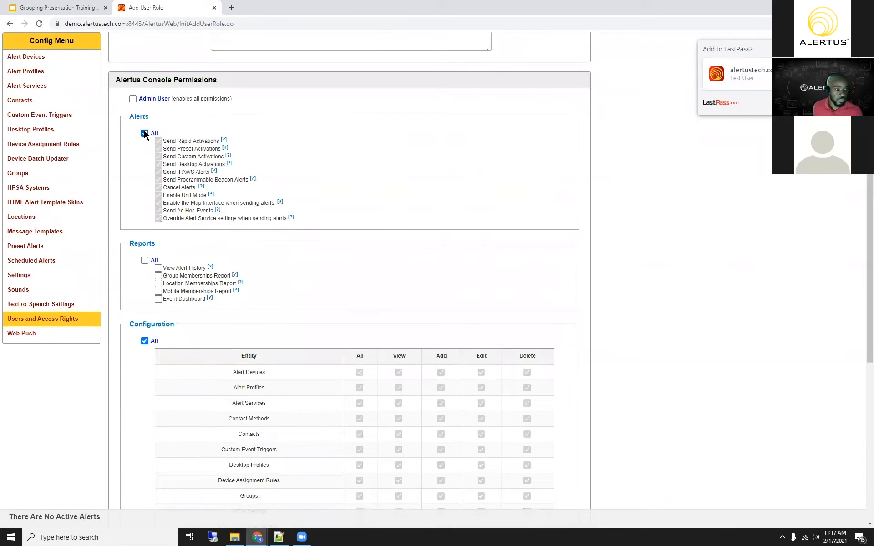
click(144, 260)
scroll(245, 307, down, 2)
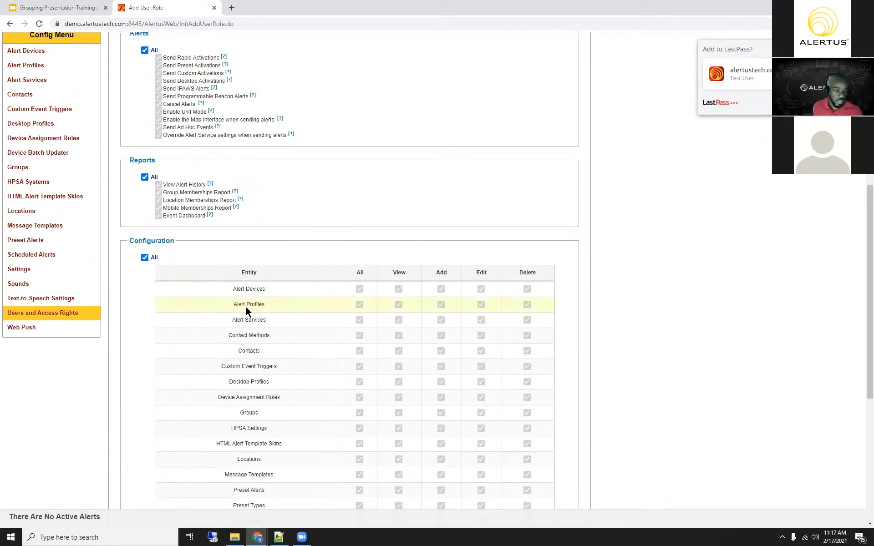
Step: Enable the Admin User permission for the new role and name it Test Admin Role
scroll(246, 306, up, 7)
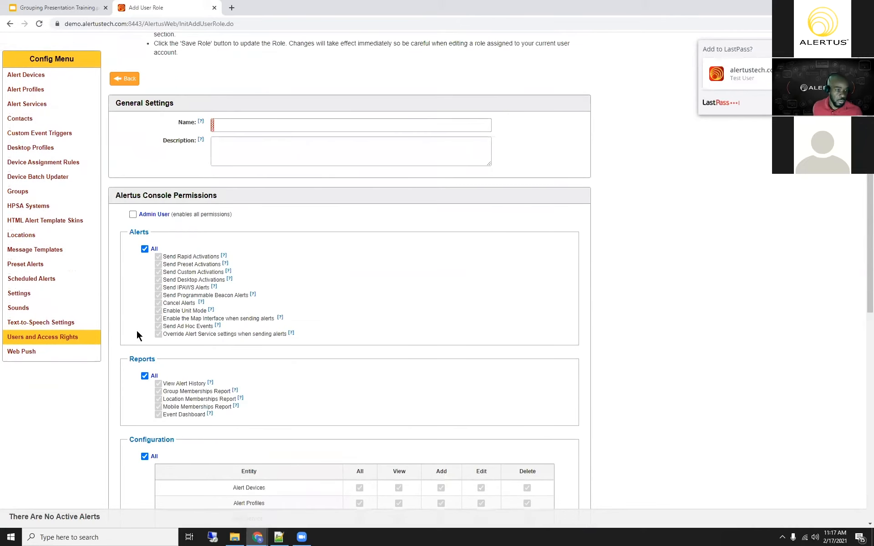
click(133, 327)
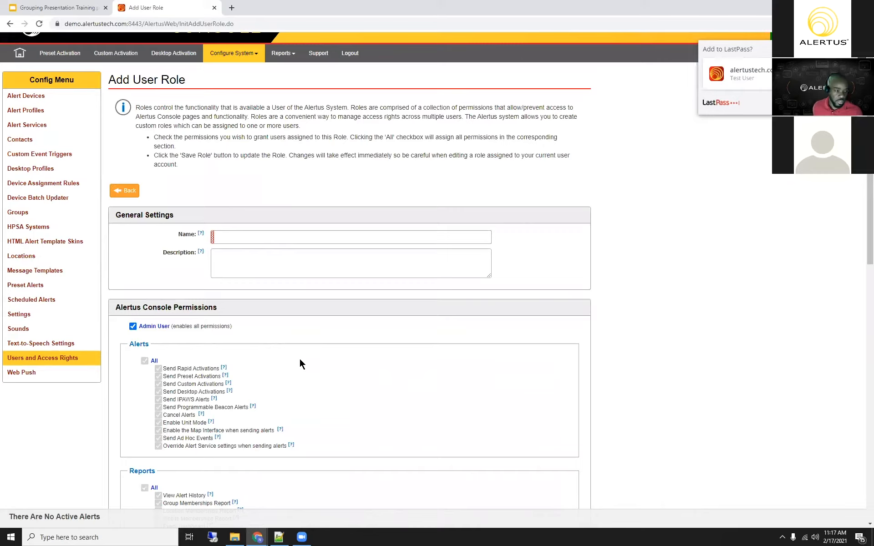
scroll(294, 359, down, 2)
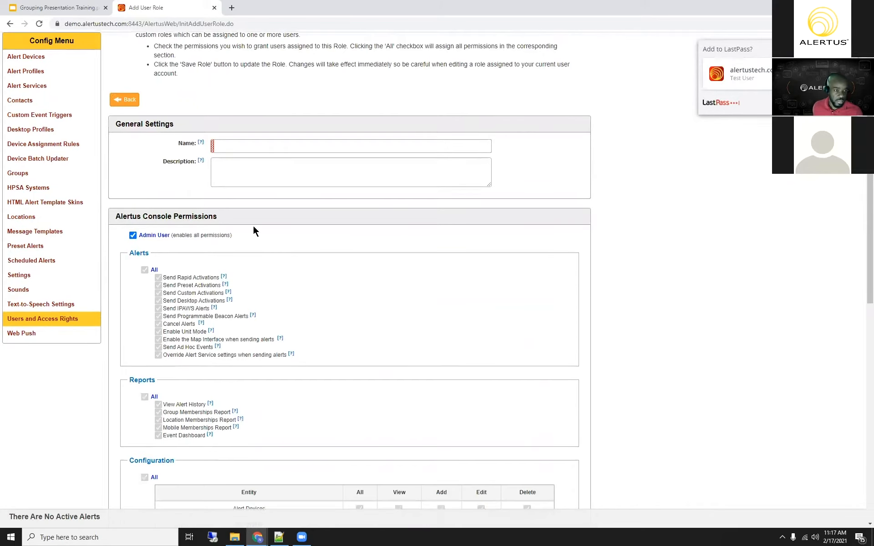
click(260, 146)
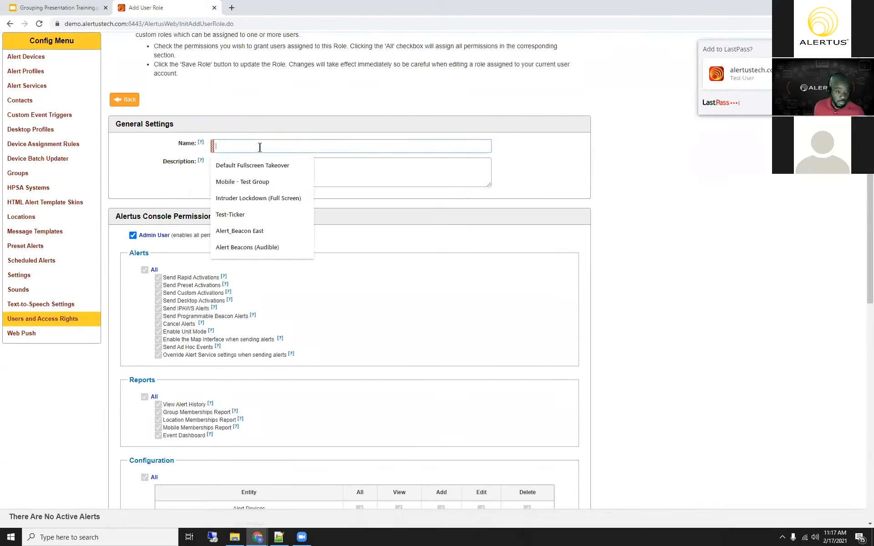
text(Test Role)
key(BackSpace)
key(BackSpace)
key(BackSpace)
key(BackSpace)
text(Admin )
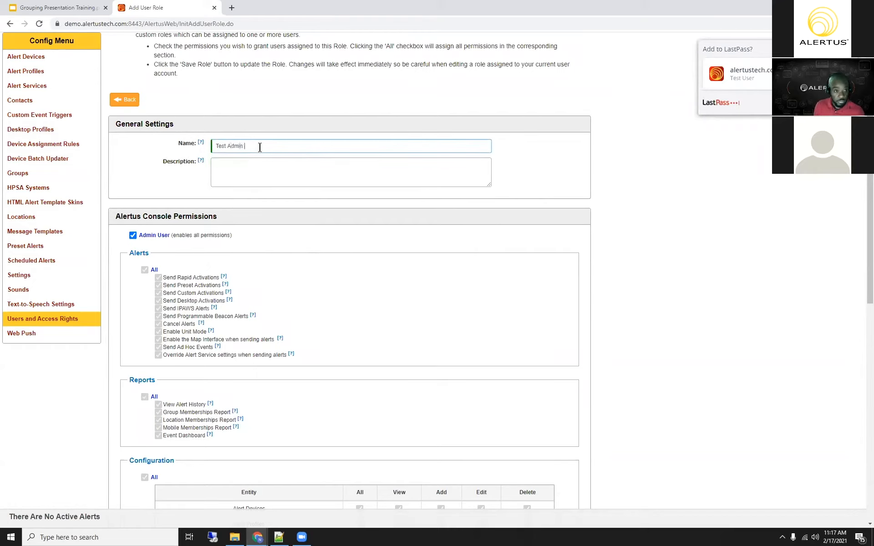
text(Role)
scroll(296, 269, down, 1)
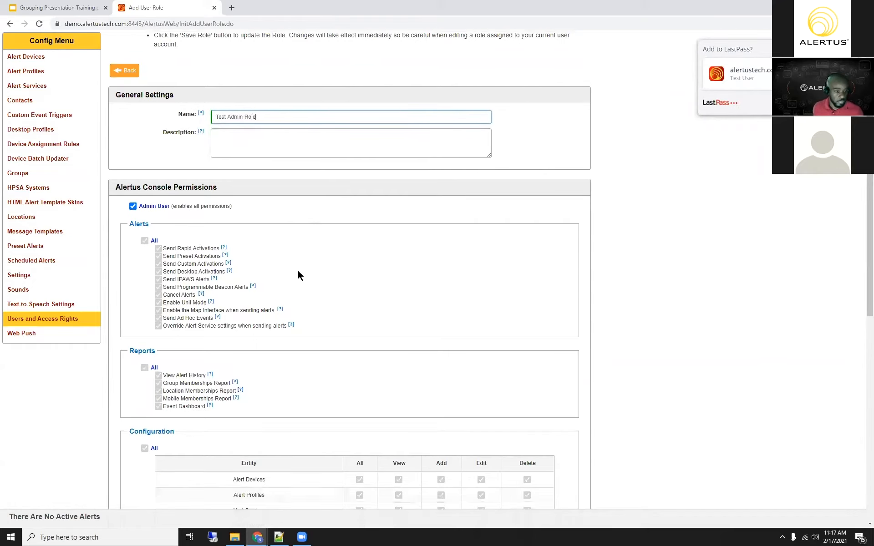
Step: Disable the Admin User permission for the new role and grant it only the Cancel Alerts permission
scroll(295, 291, down, 10)
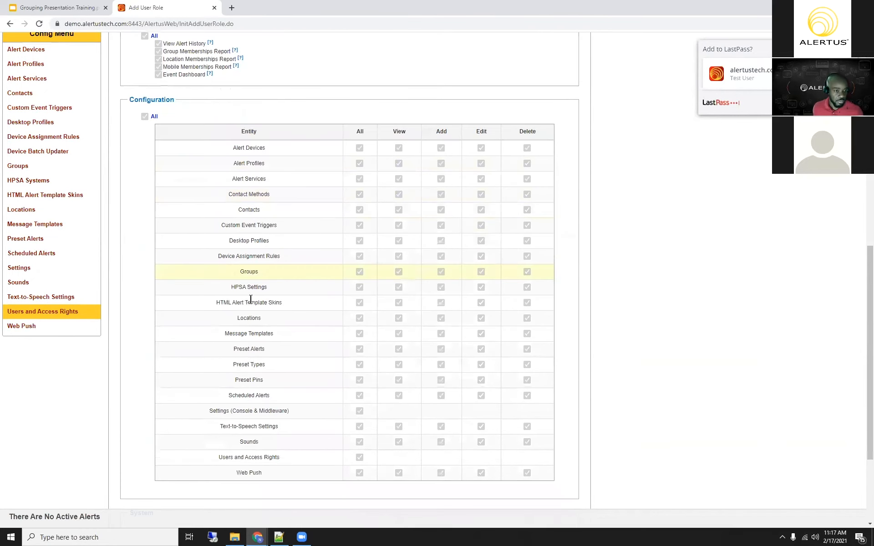
scroll(198, 161, up, 10)
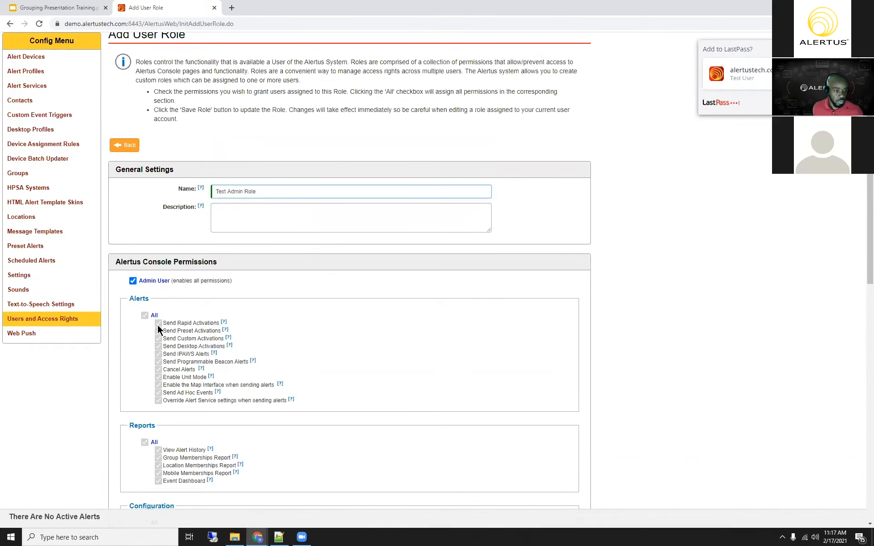
click(132, 281)
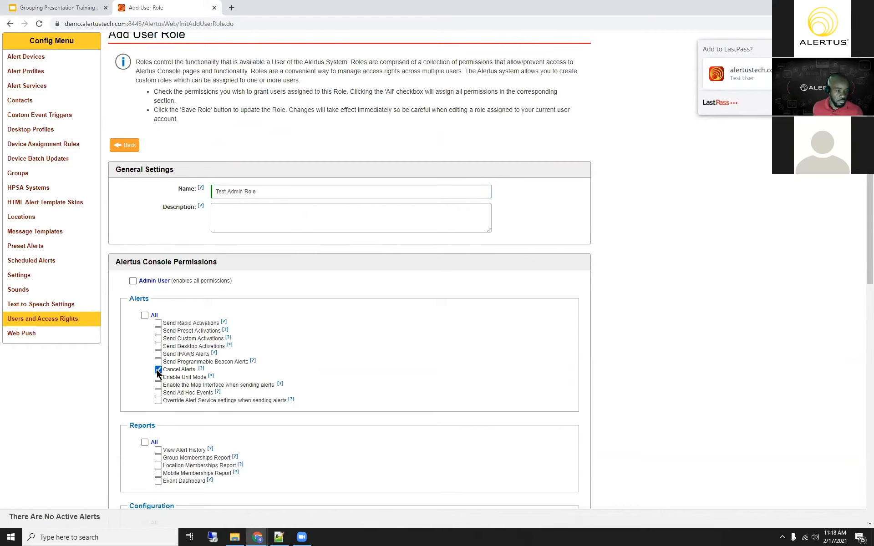
Step: Change the role's name to Admin Role - Cannot Cancel Alerts and save the role
double_click(218, 192)
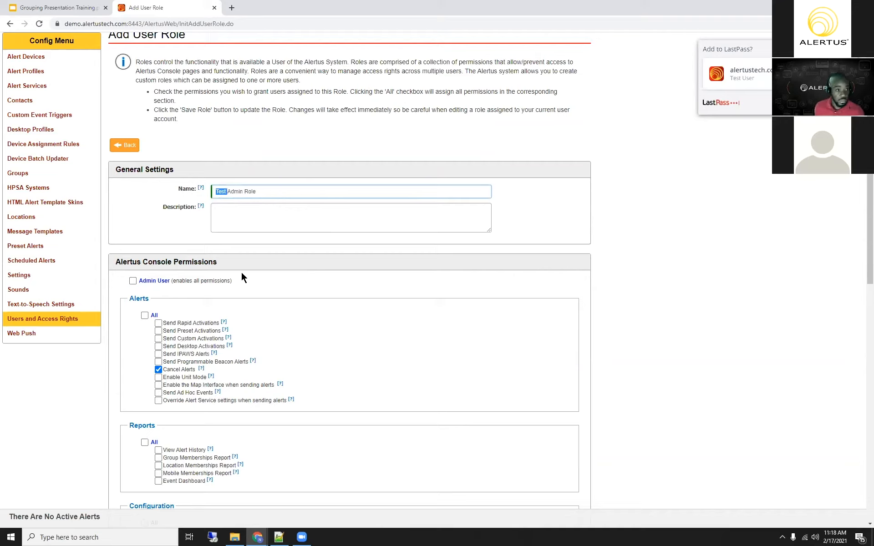
key(BackSpace)
text(- N)
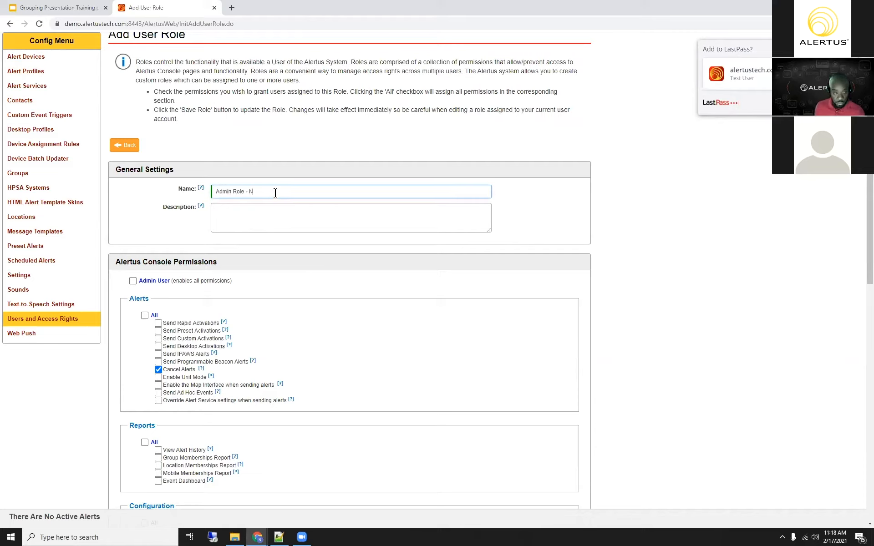
key(BackSpace)
text(Cannot)
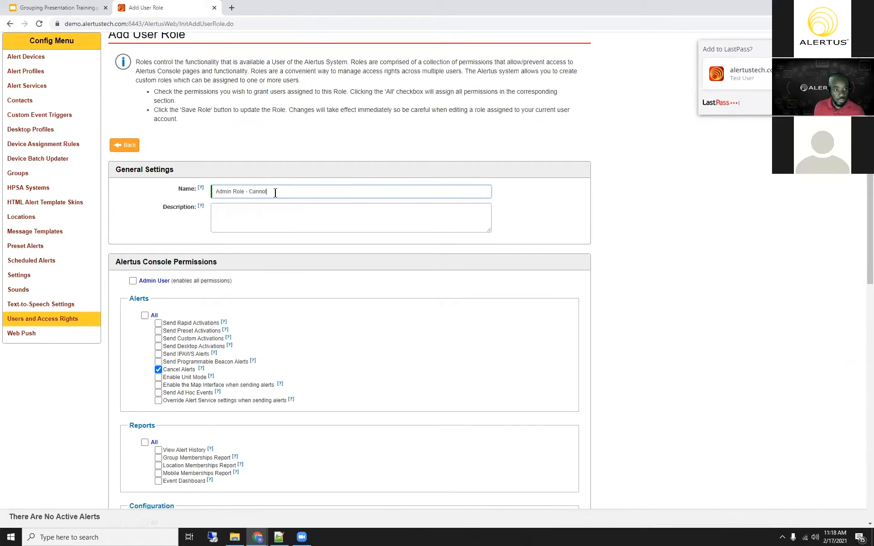
text( Cancel Alerts)
click(150, 200)
scroll(183, 443, down, 1)
scroll(165, 474, down, 5)
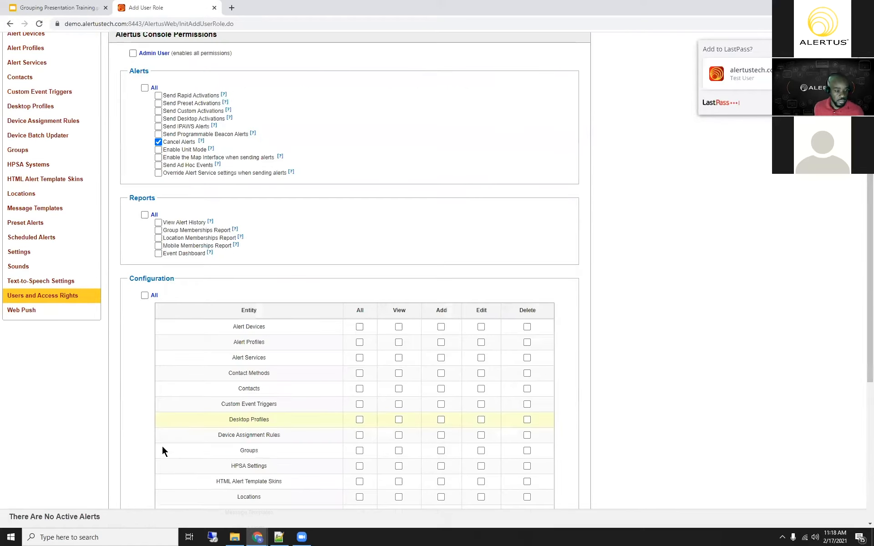
scroll(127, 449, down, 7)
click(135, 436)
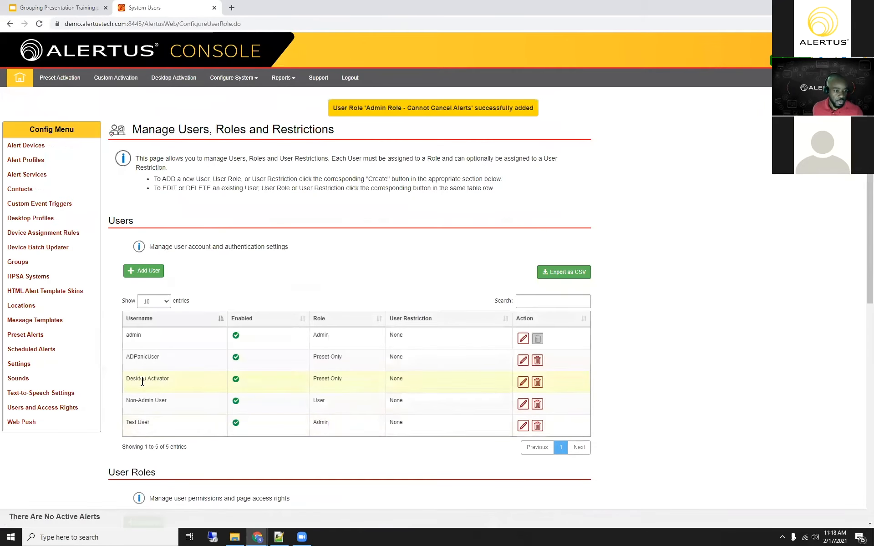
Step: Assign the Admin Role - Cannot Cancel Alerts role to Test User and save the user
scroll(159, 409, down, 2)
scroll(166, 427, down, 3)
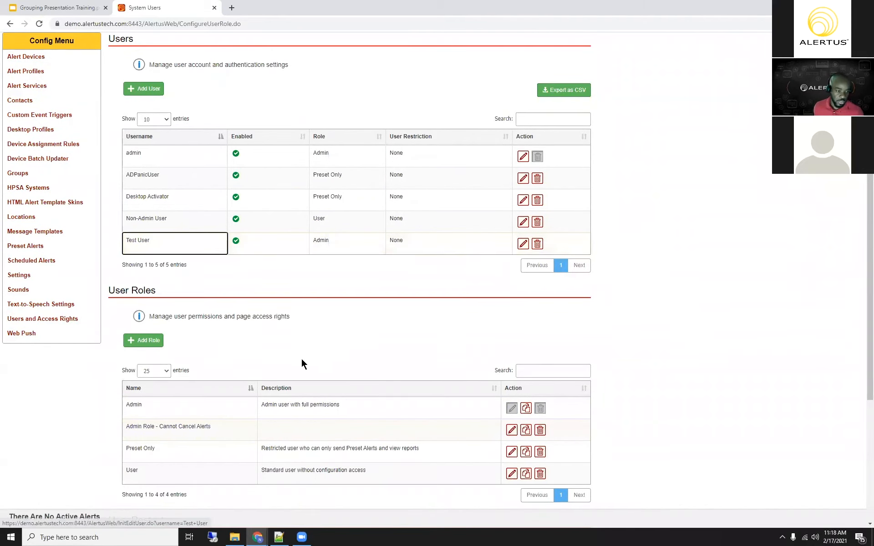
scroll(298, 359, down, 3)
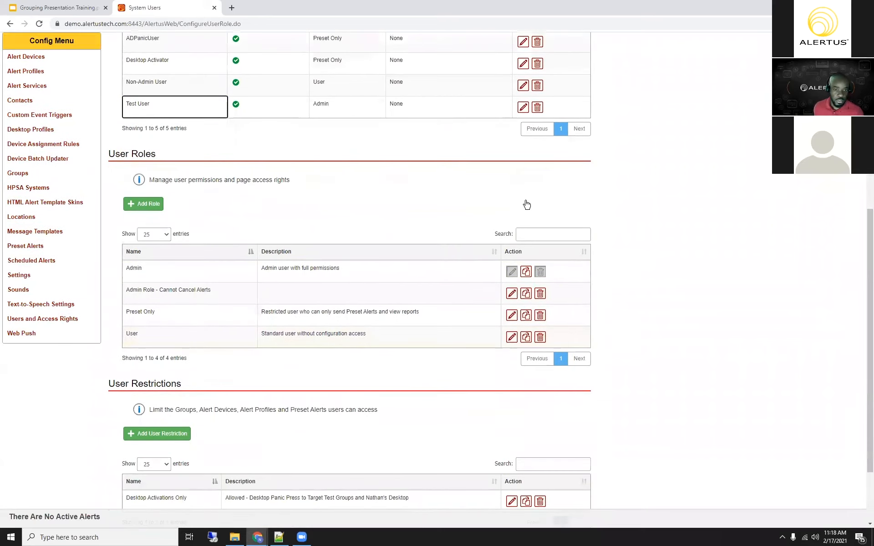
scroll(528, 209, up, 2)
click(523, 199)
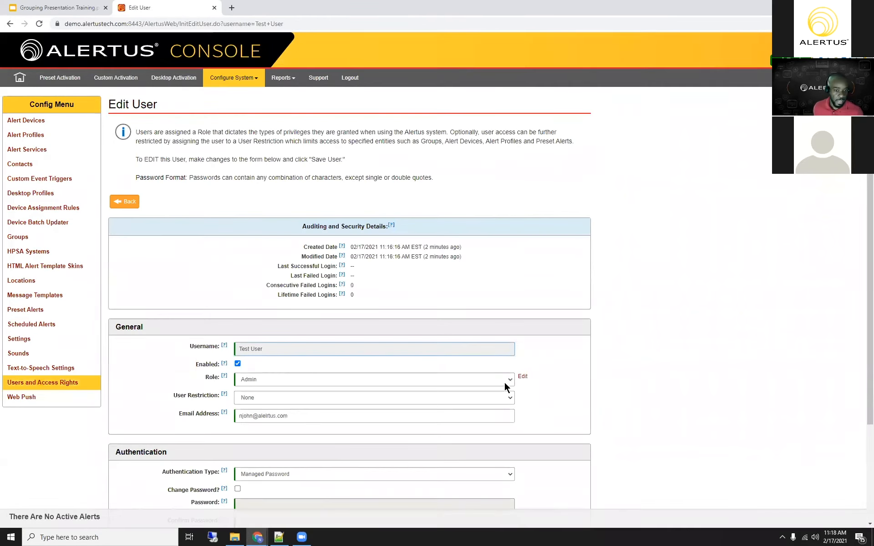
click(510, 380)
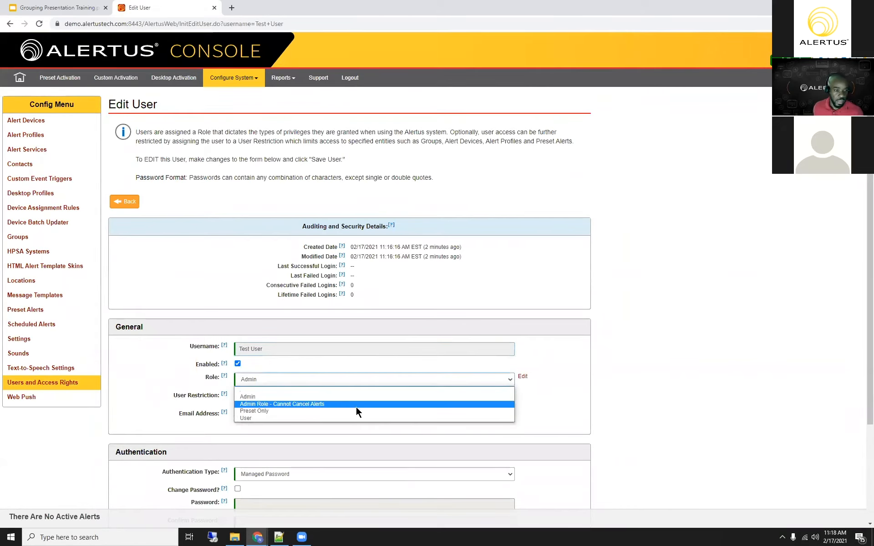
click(356, 404)
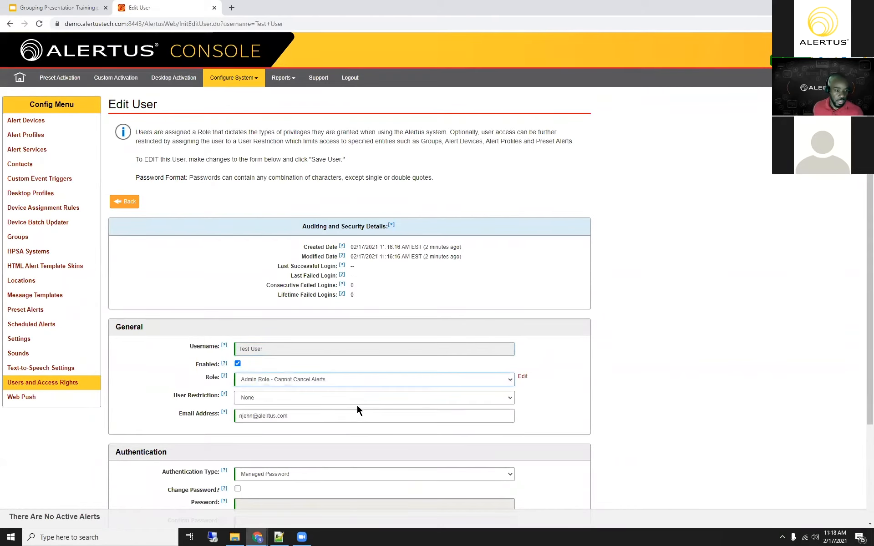
scroll(624, 386, down, 2)
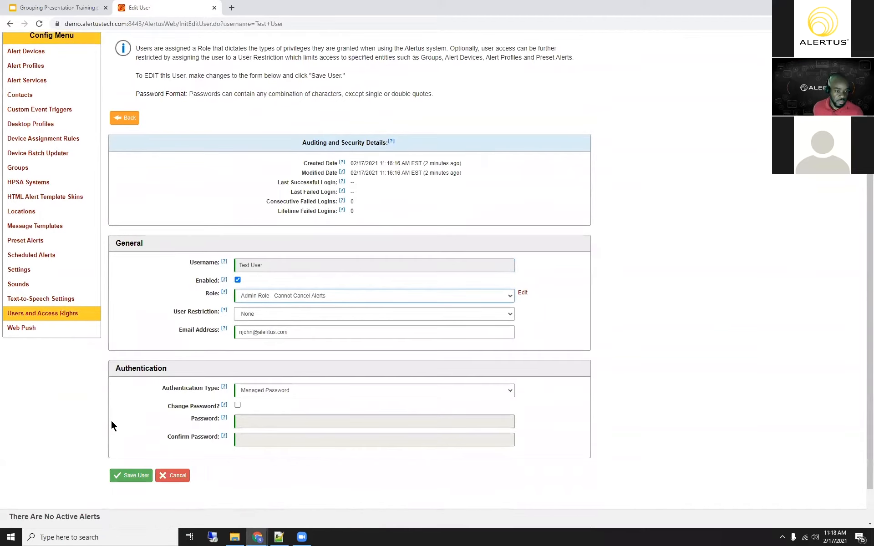
scroll(123, 439, down, 1)
click(123, 436)
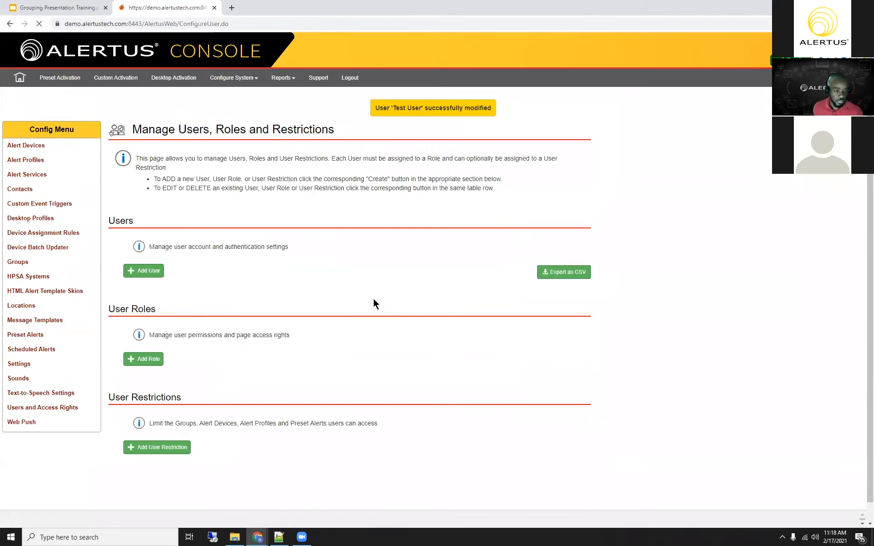
Step: Open a blank form for adding a restriction in the User Restrictions section
scroll(375, 321, down, 1)
scroll(376, 325, down, 2)
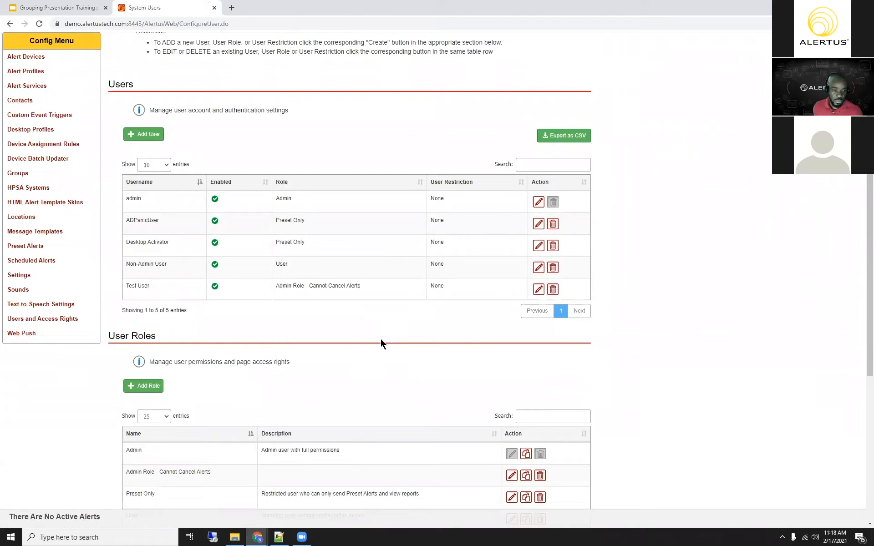
scroll(381, 338, down, 3)
scroll(218, 359, down, 2)
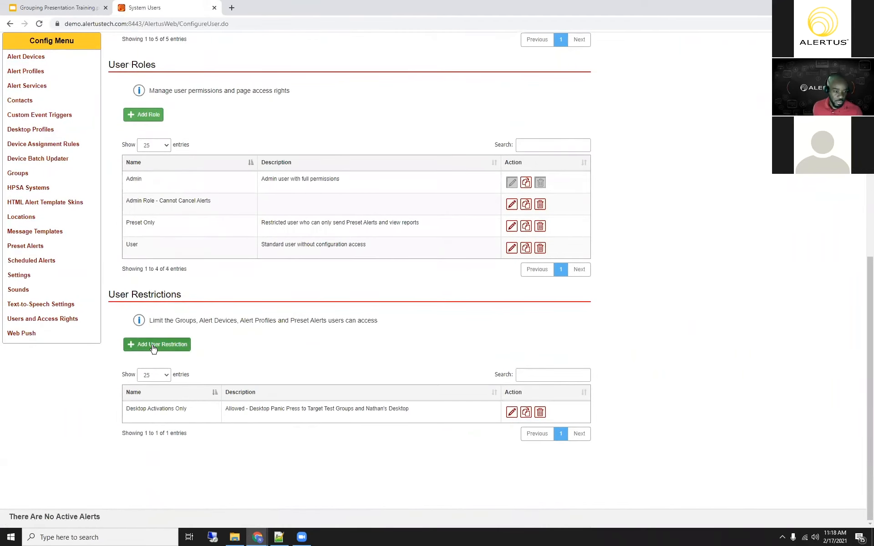
click(154, 345)
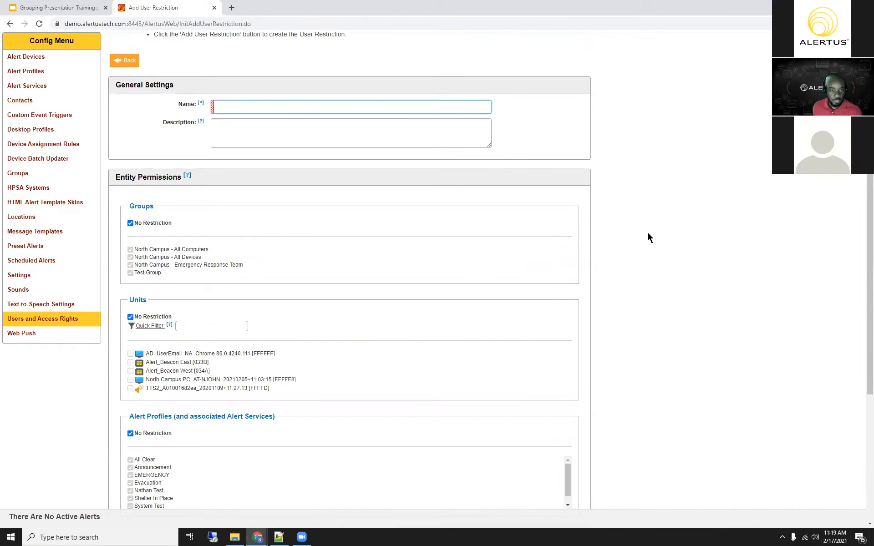
Step: Name the new user restriction User Location A
scroll(648, 234, down, 2)
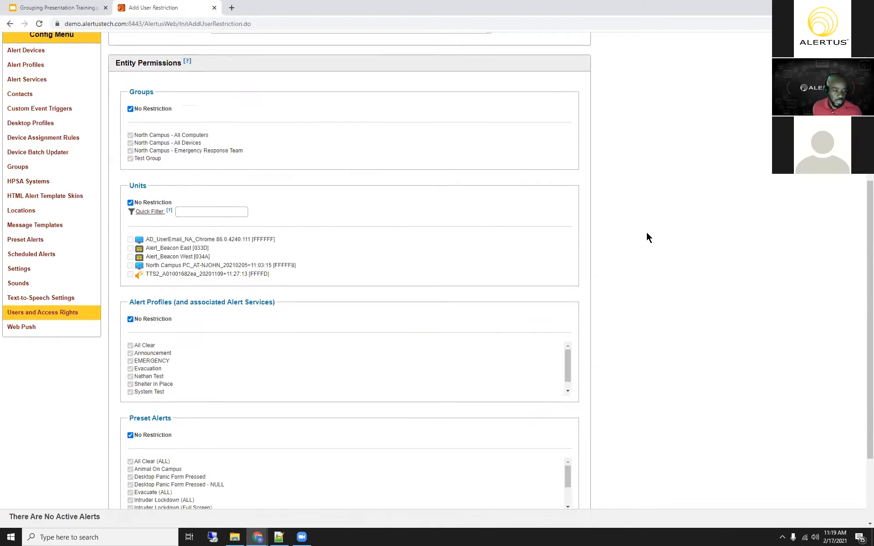
scroll(648, 233, down, 1)
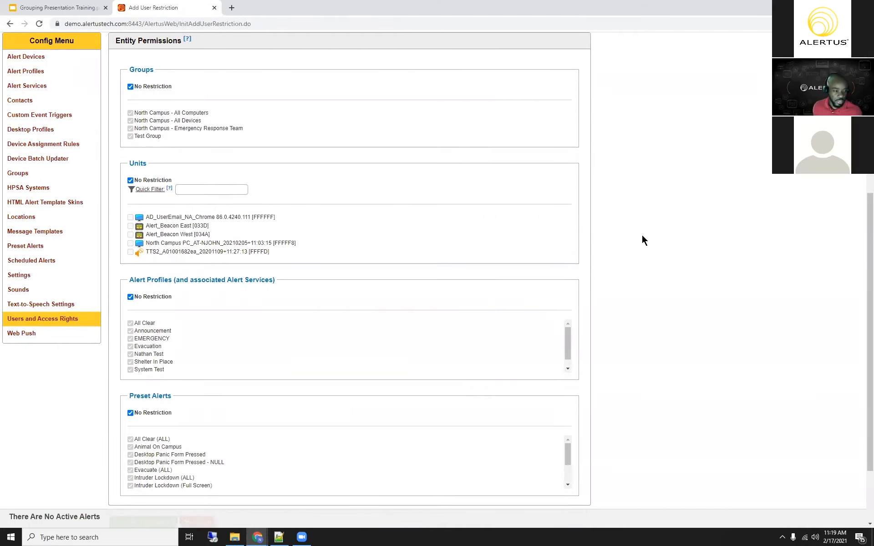
scroll(312, 84, up, 3)
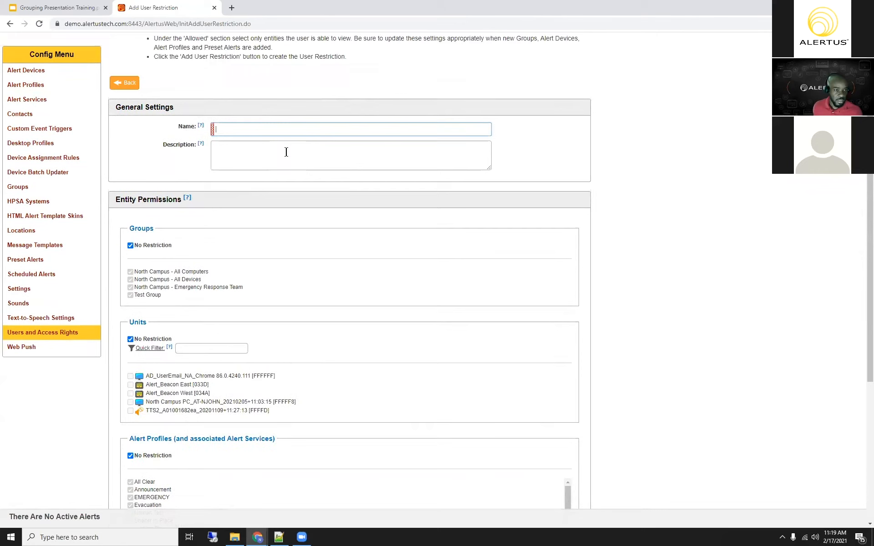
scroll(286, 152, up, 1)
click(286, 151)
text(Test)
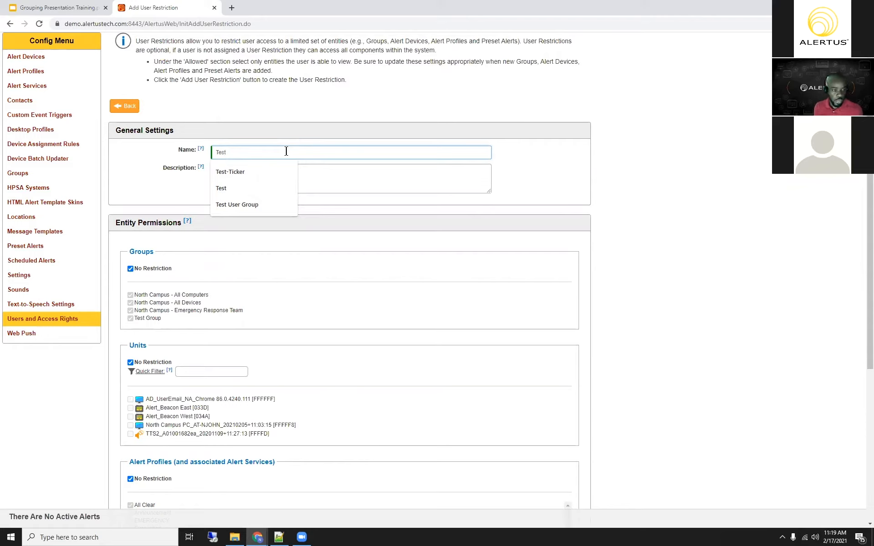
key(BackSpace)
key(BackSpace)
key(BackSpace)
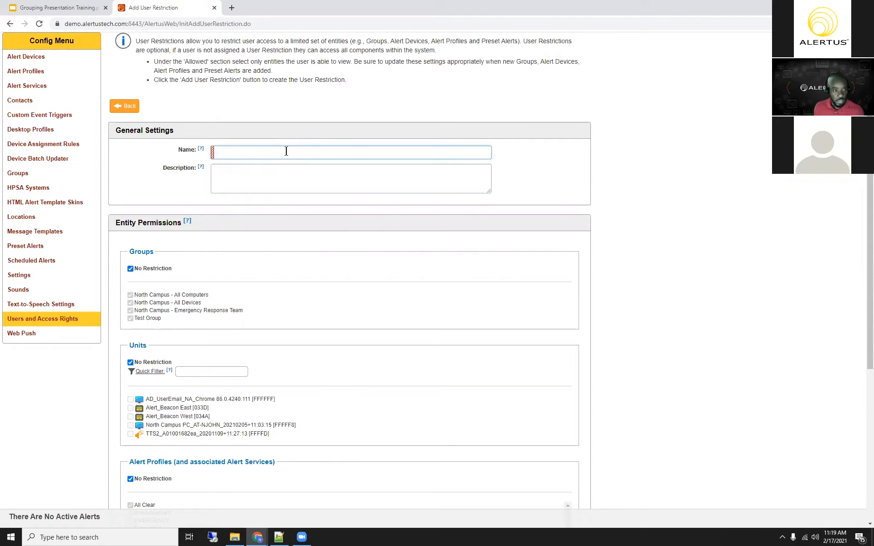
text(User Location A)
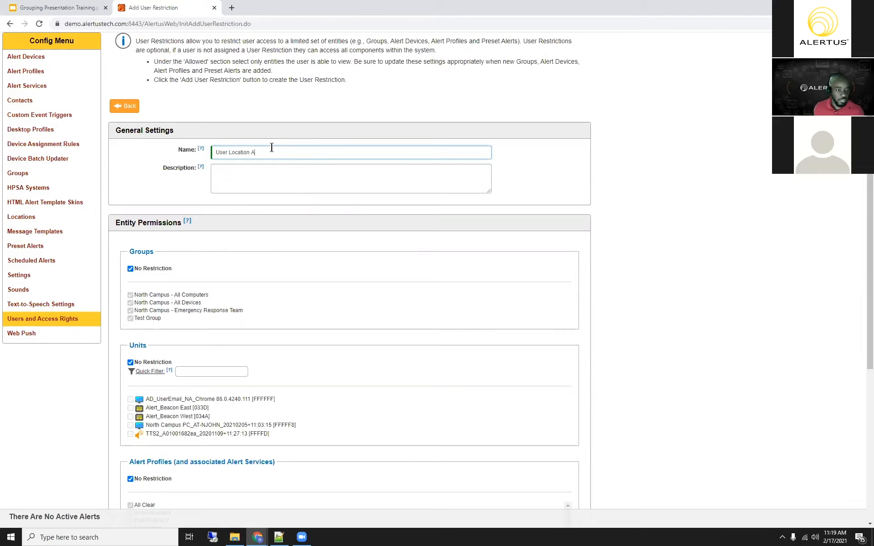
Step: Restrict the allowed groups to North Campus - All Computers
scroll(340, 203, down, 1)
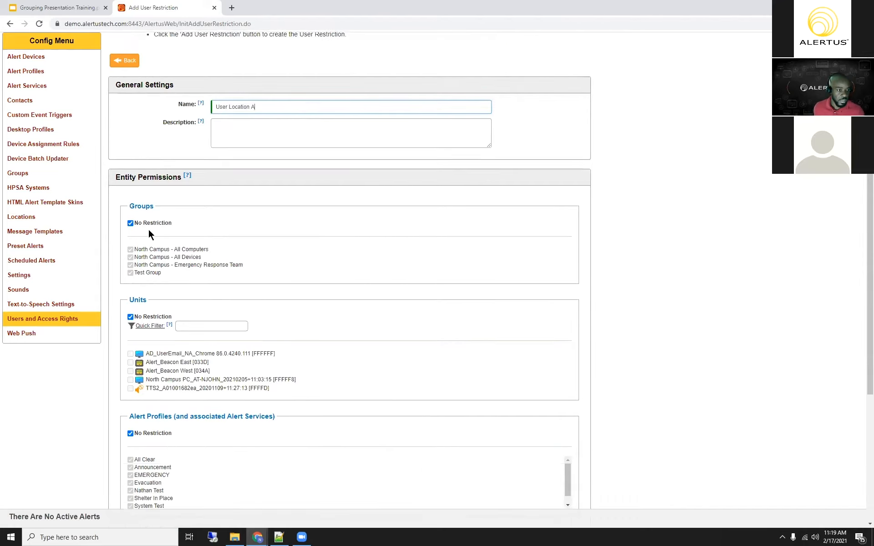
click(130, 223)
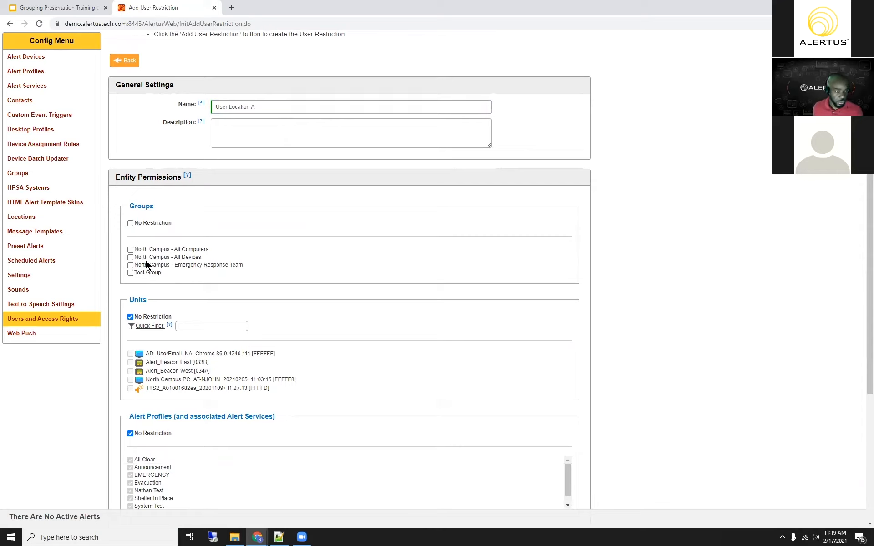
click(131, 224)
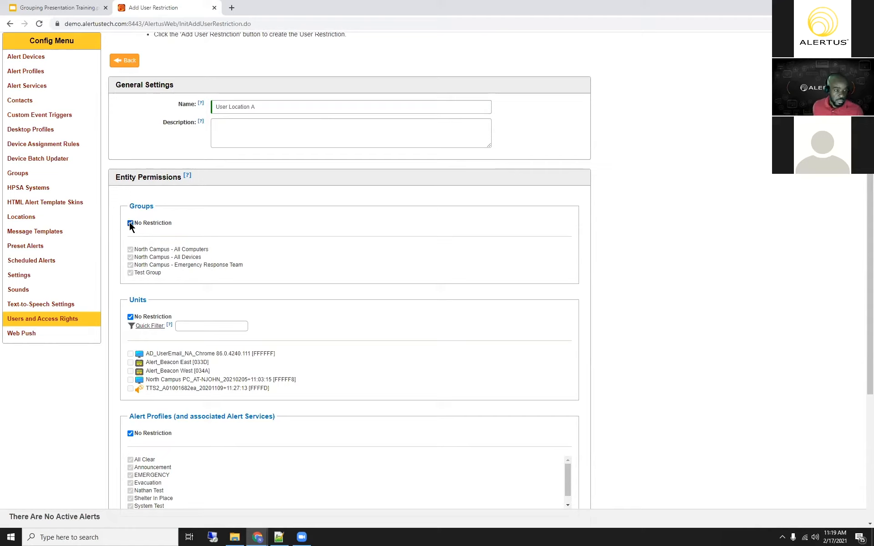
click(130, 224)
click(130, 250)
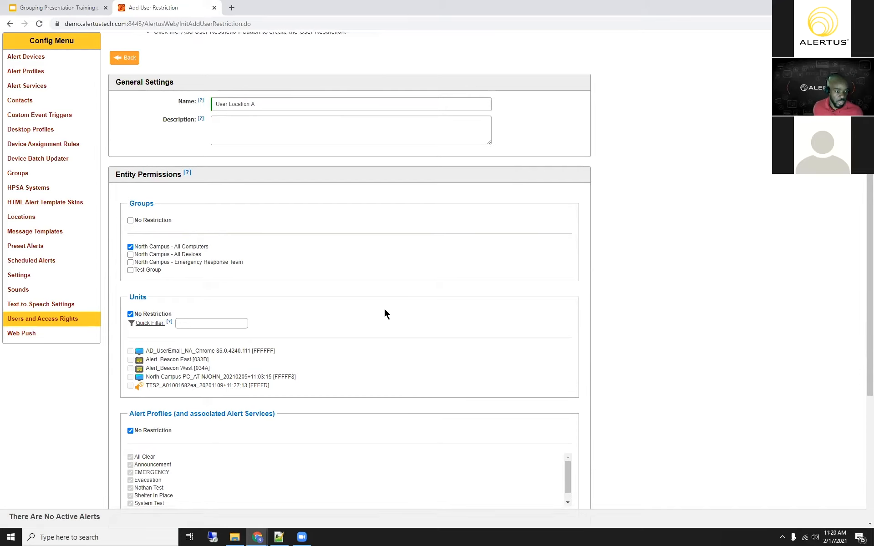
Step: Restrict the allowed preset alerts to Evacuate (ALL) and Intruder Lockdown (ALL), and add the user restriction
scroll(383, 307, down, 3)
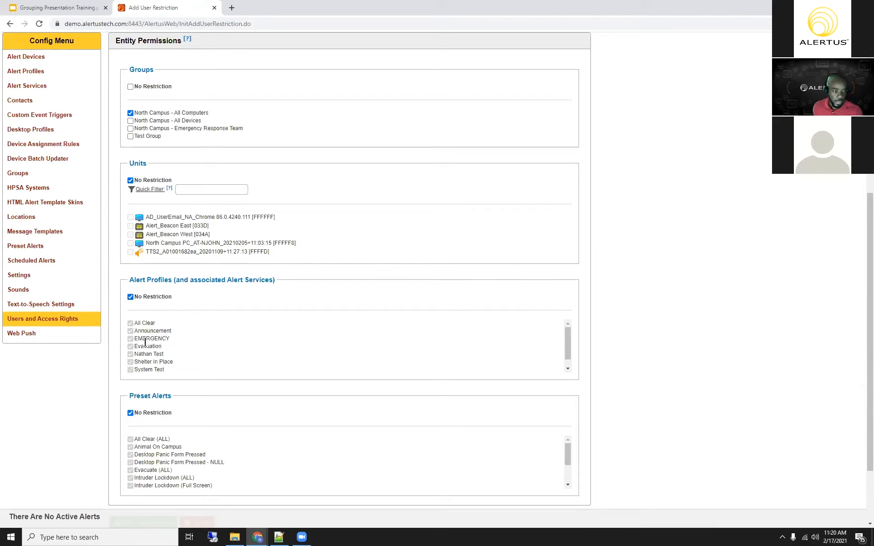
scroll(132, 294, down, 1)
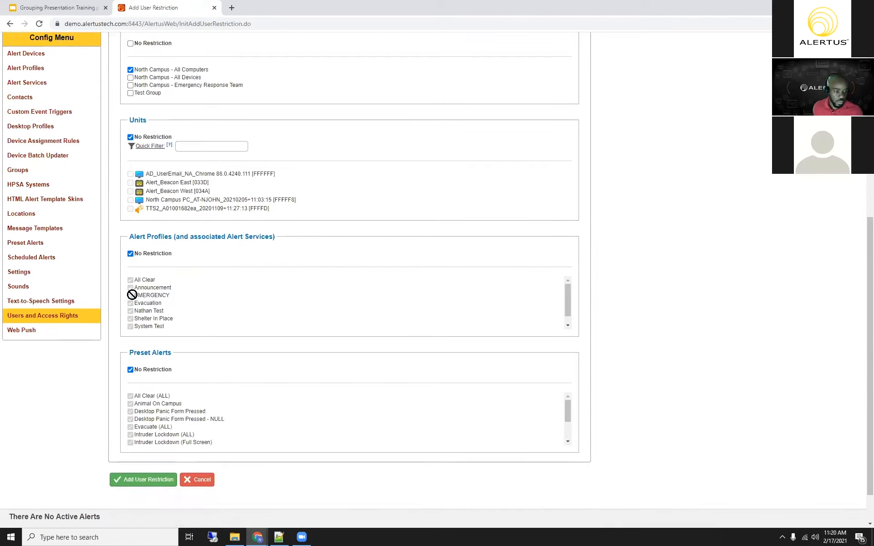
click(131, 368)
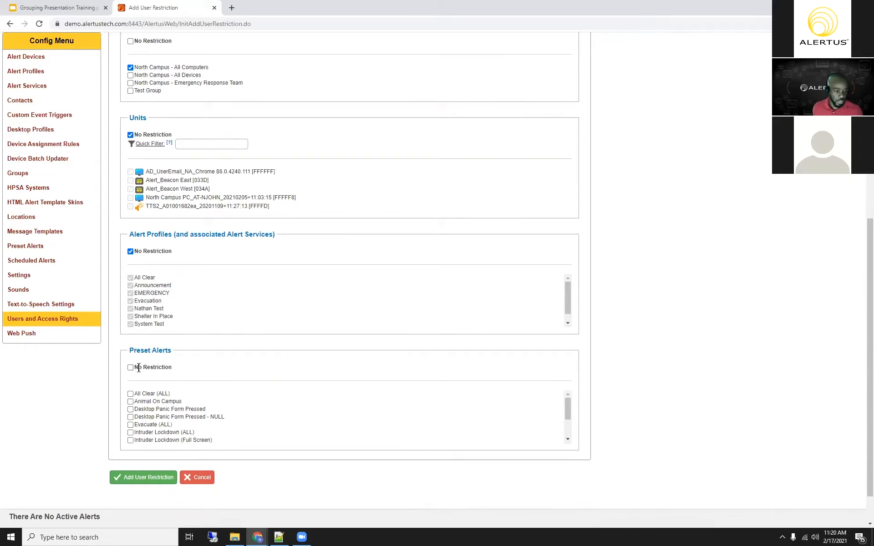
scroll(132, 368, down, 1)
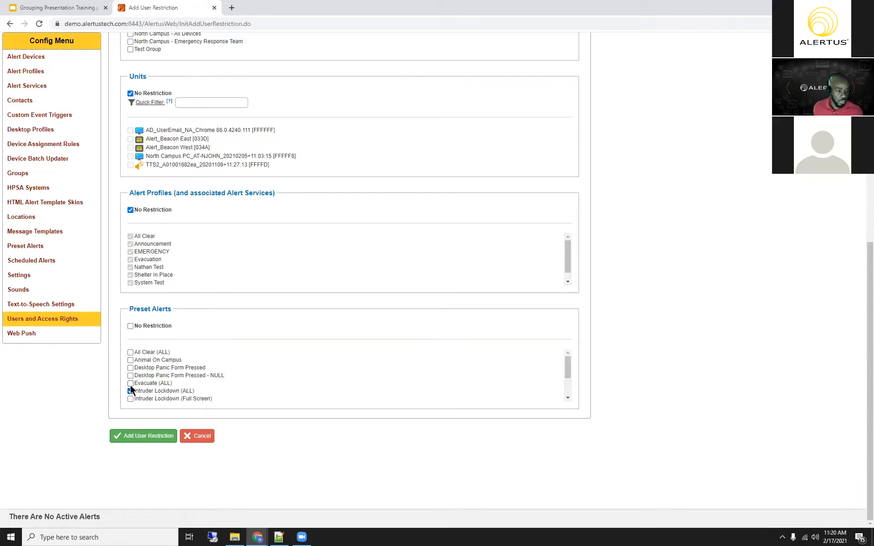
click(131, 383)
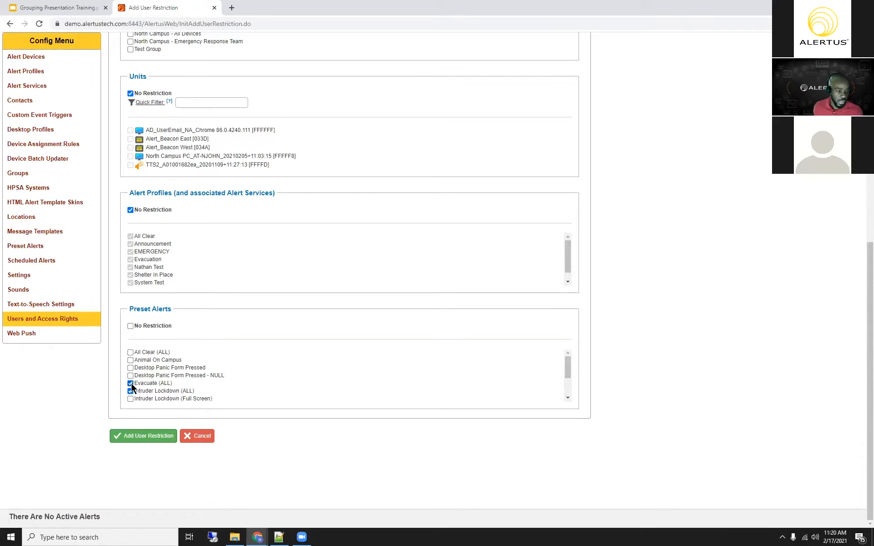
click(150, 437)
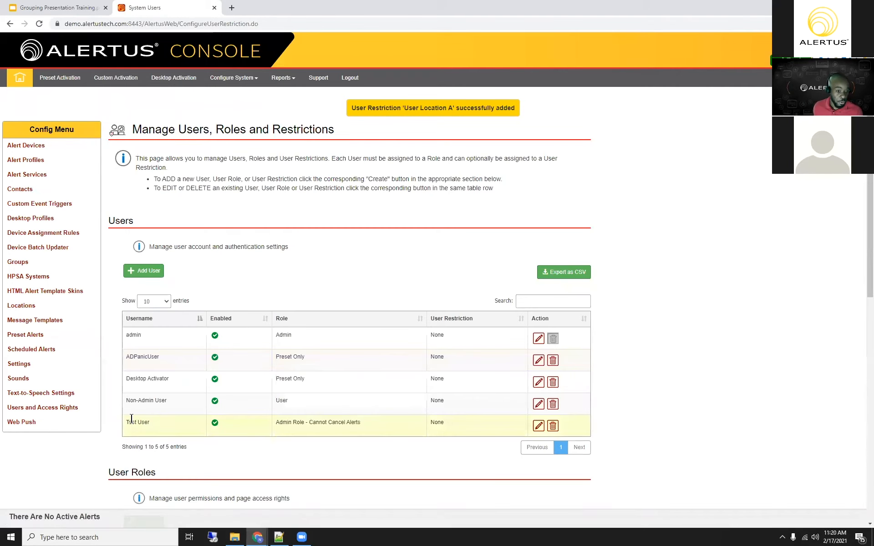
Step: Assign the User Location A restriction to Test User and save the user
click(537, 426)
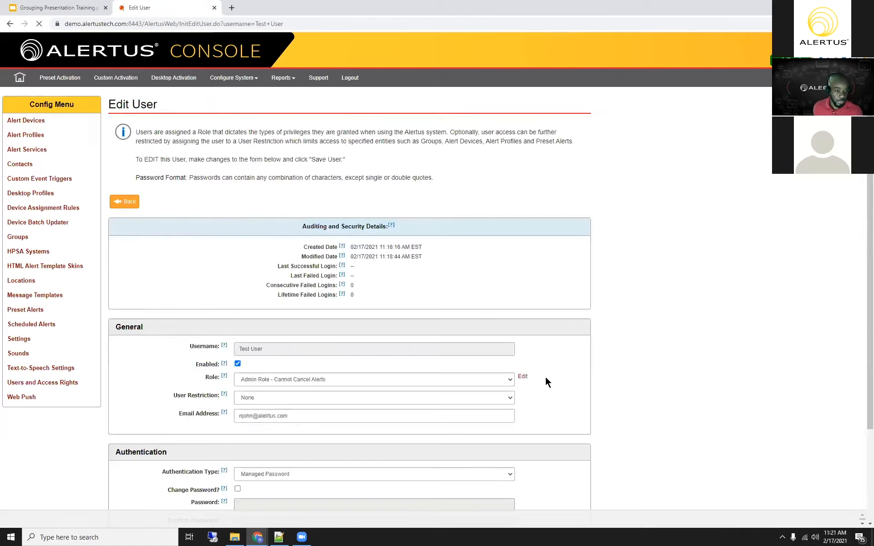
scroll(291, 277, down, 3)
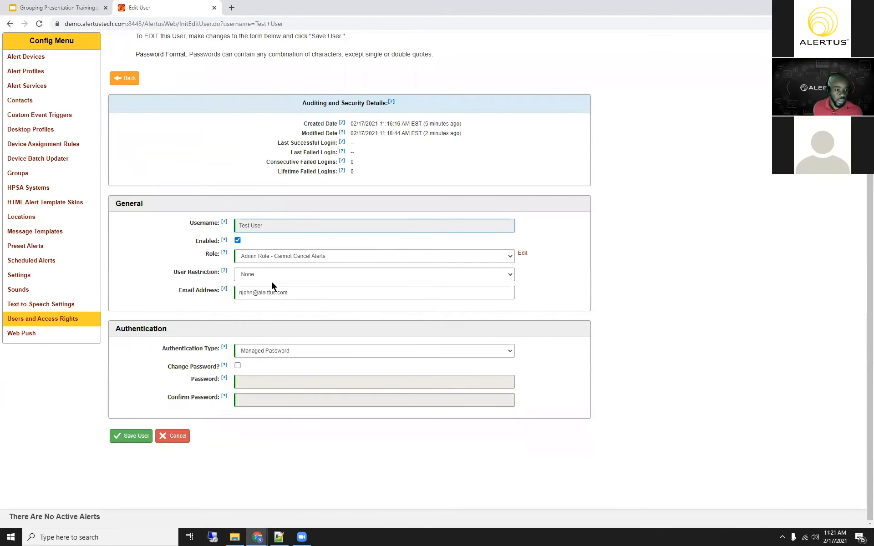
click(276, 277)
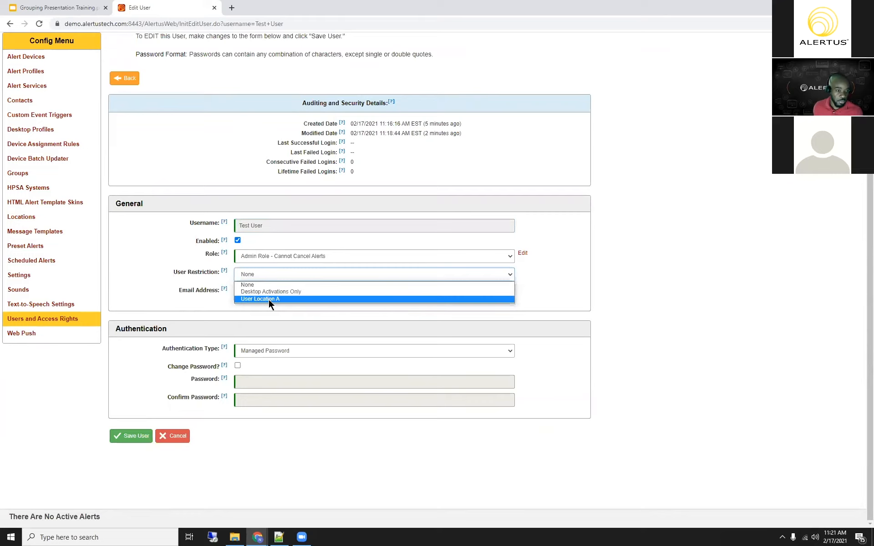
click(270, 299)
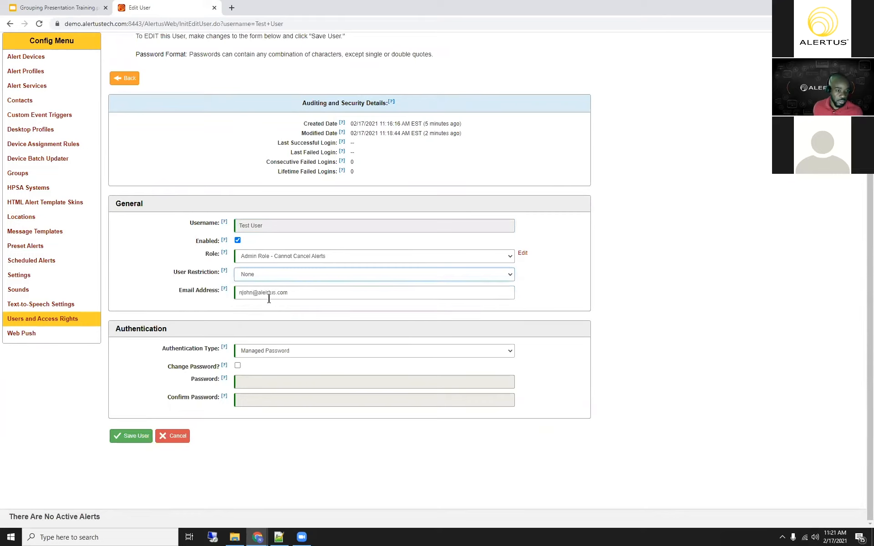
click(126, 437)
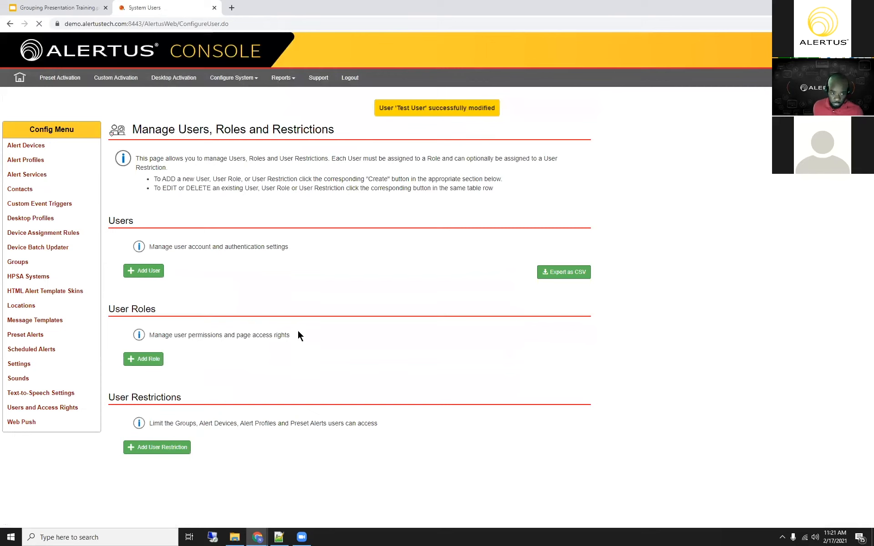
scroll(297, 324, down, 3)
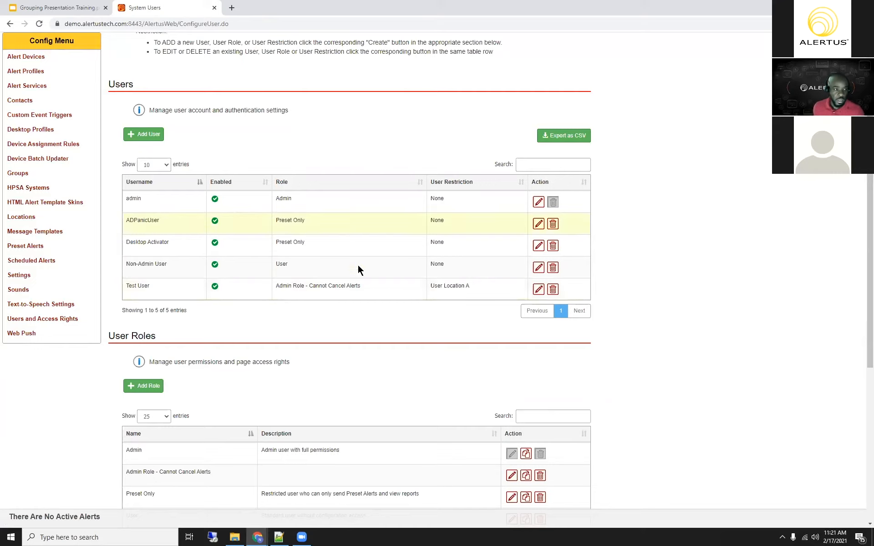
scroll(327, 274, up, 1)
scroll(327, 272, up, 2)
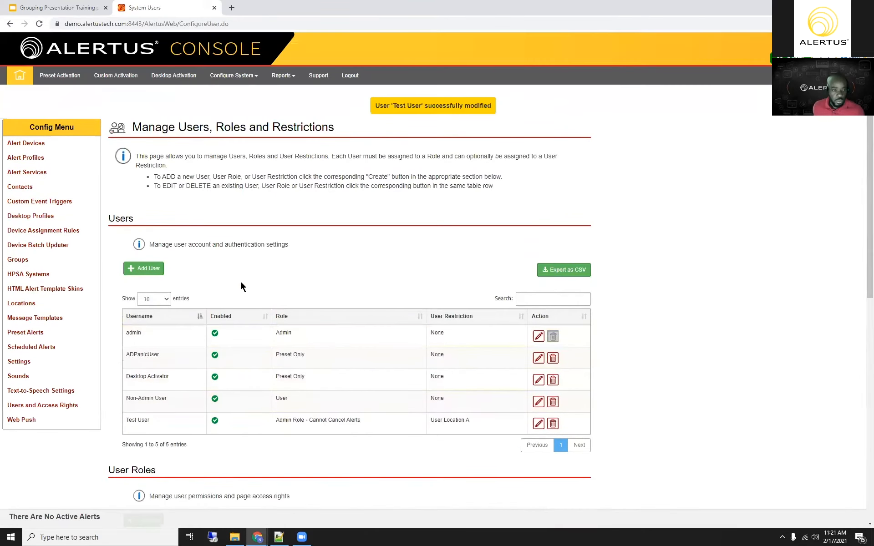
Step: Add a new alert group named South Campus
click(19, 217)
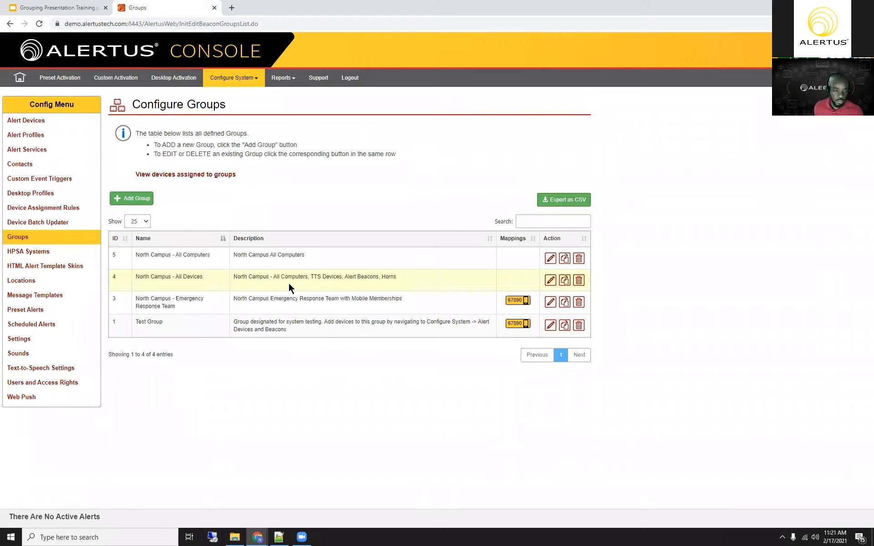
click(134, 200)
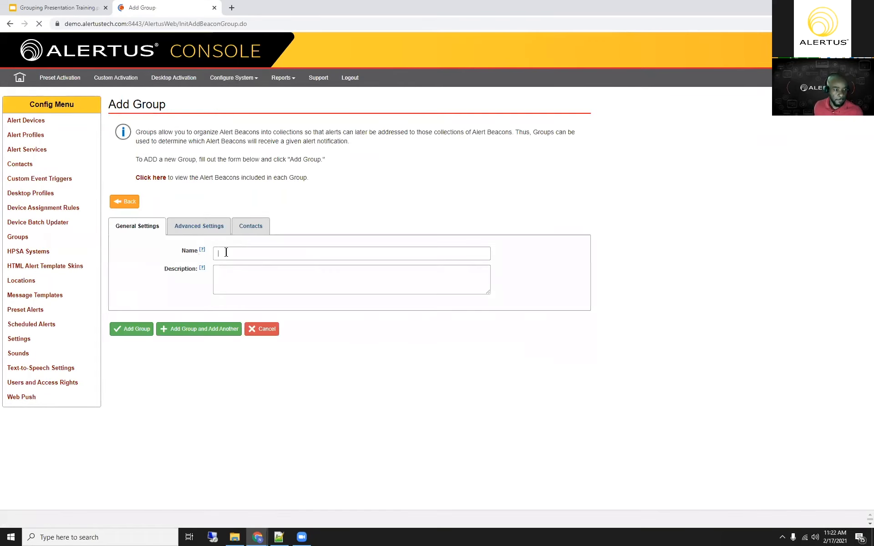
click(237, 248)
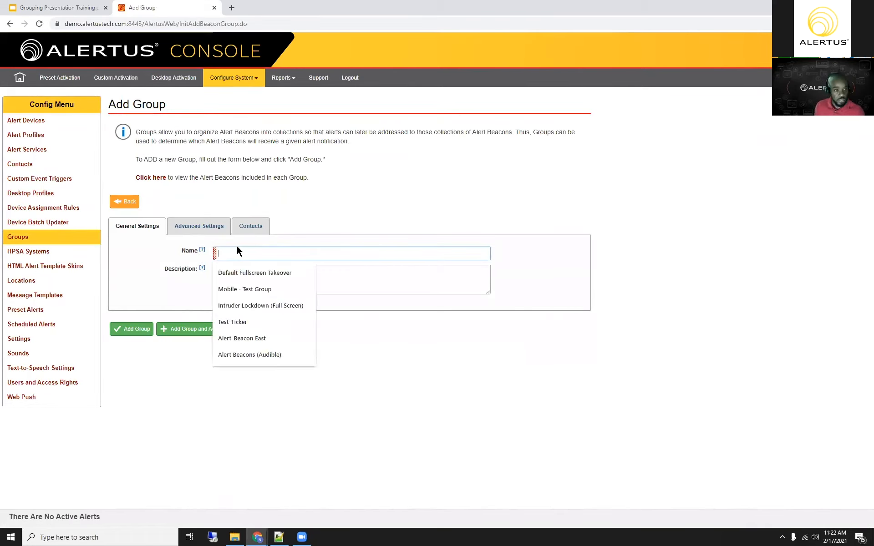
text(Location)
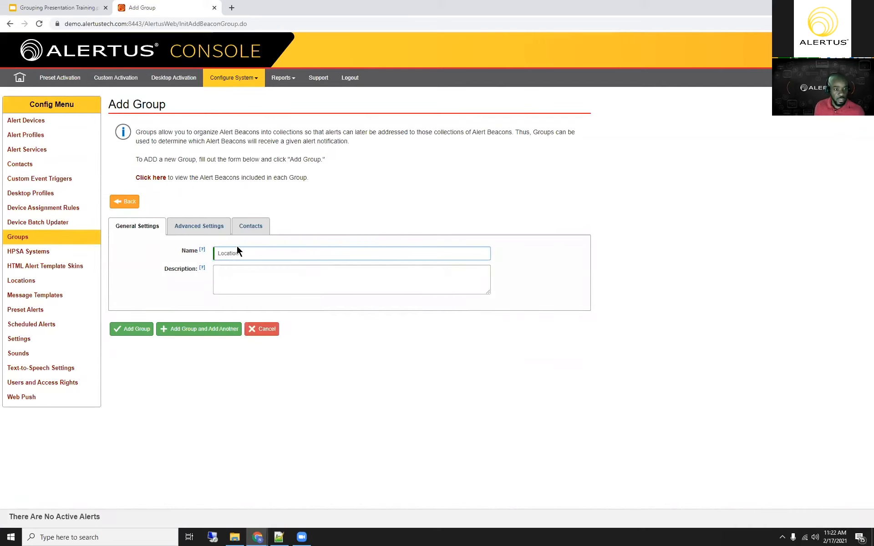
key(BackSpace)
key(BackSpace)
key(BackSpace)
key(BackSpace)
key(BackSpace)
text(South Campus)
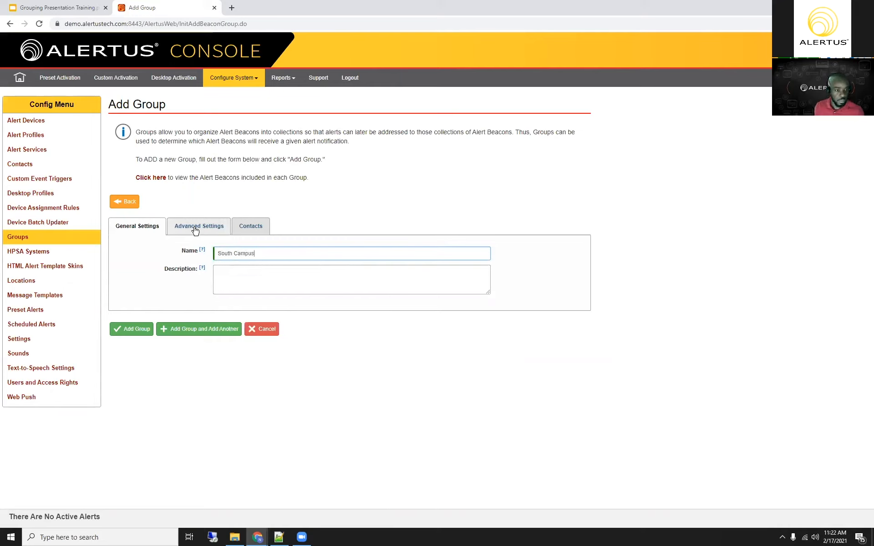
click(125, 335)
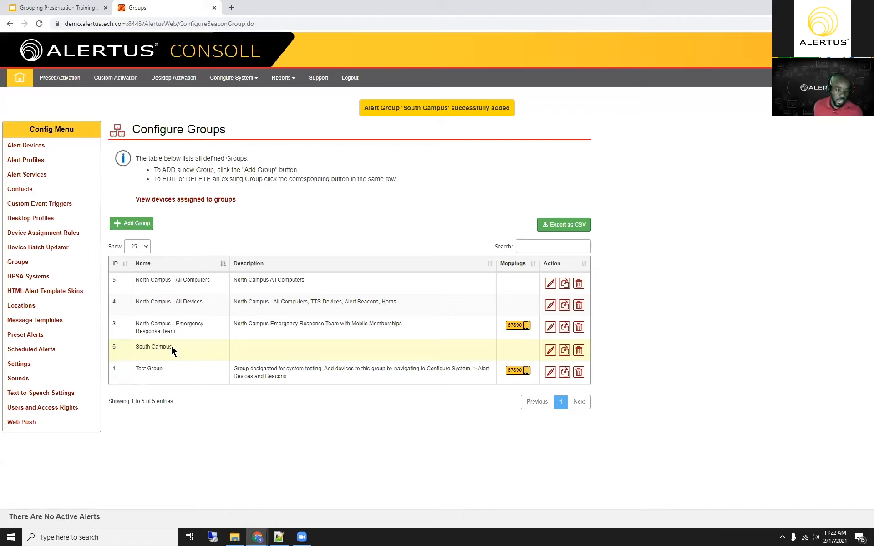
drag(171, 346, 134, 345)
click(149, 349)
drag(136, 347, 159, 347)
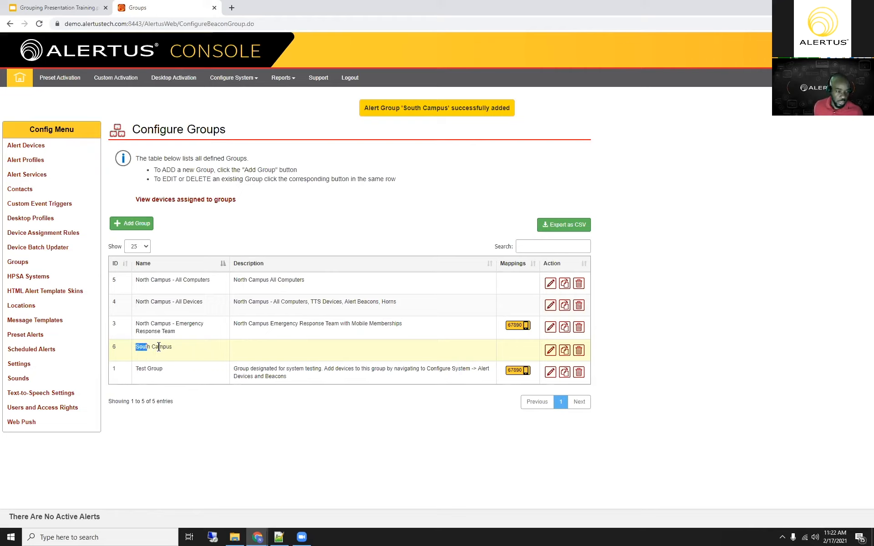
click(182, 347)
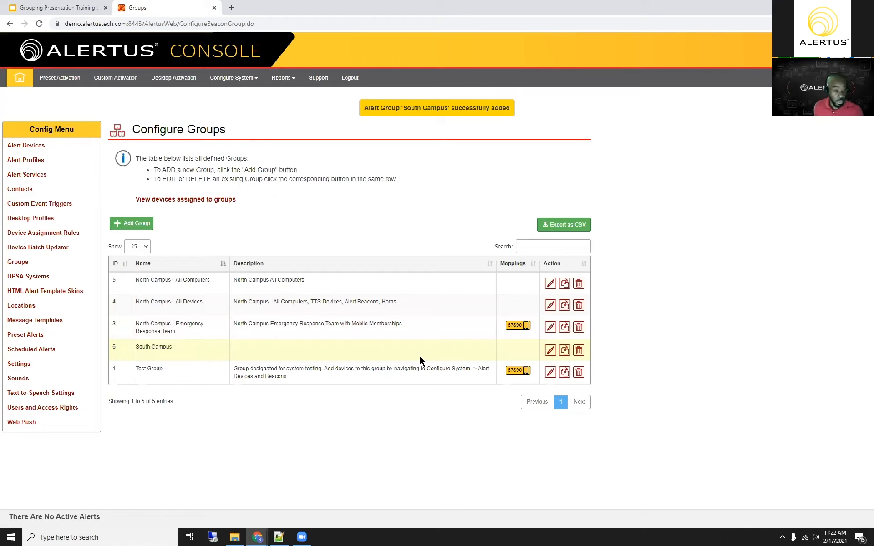
drag(137, 348, 177, 351)
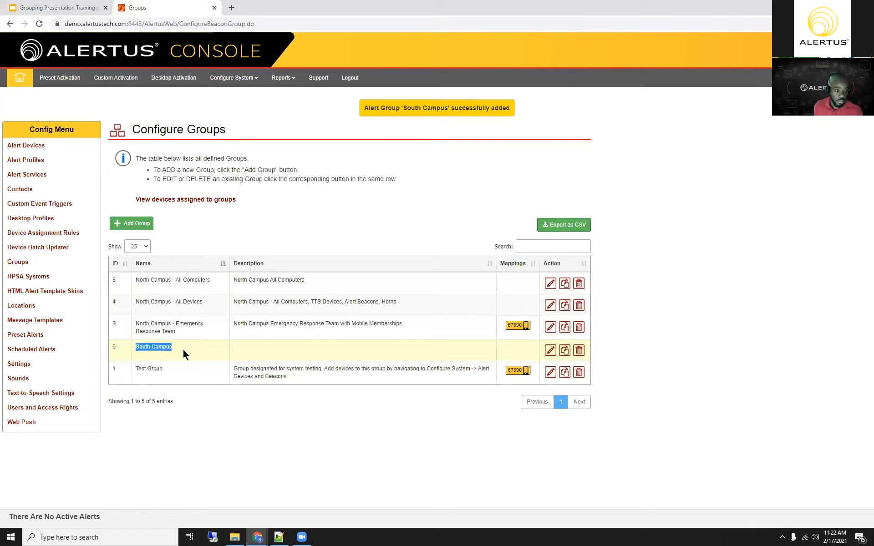
Step: Make the South Campus group a mobile group in its advanced settings and save the group
click(550, 351)
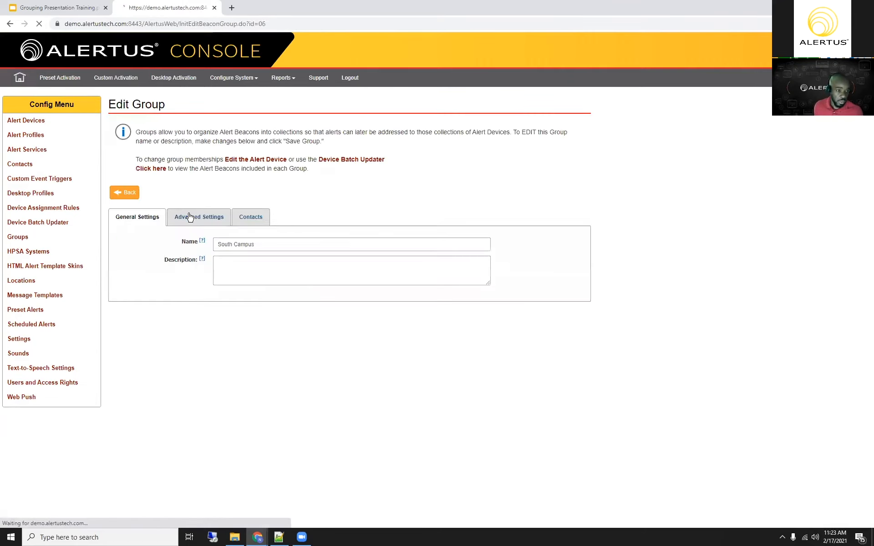
click(199, 217)
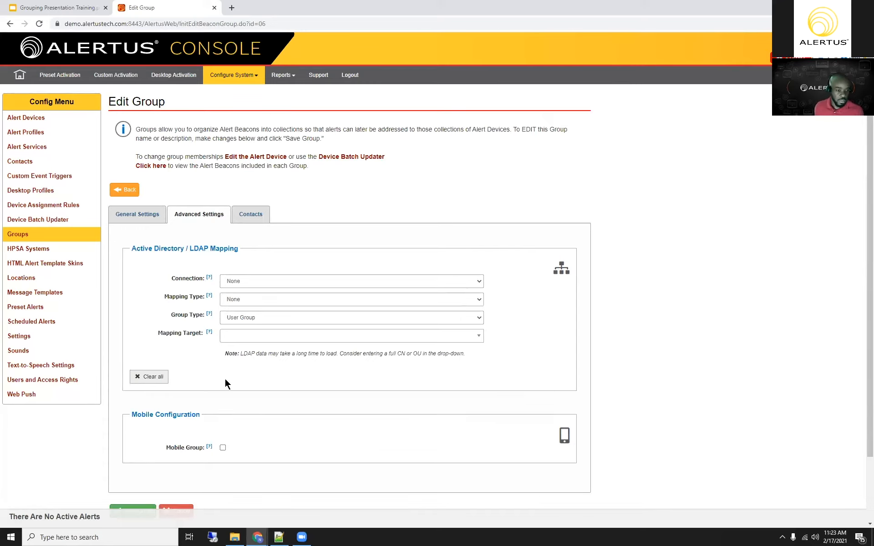
scroll(225, 377, down, 2)
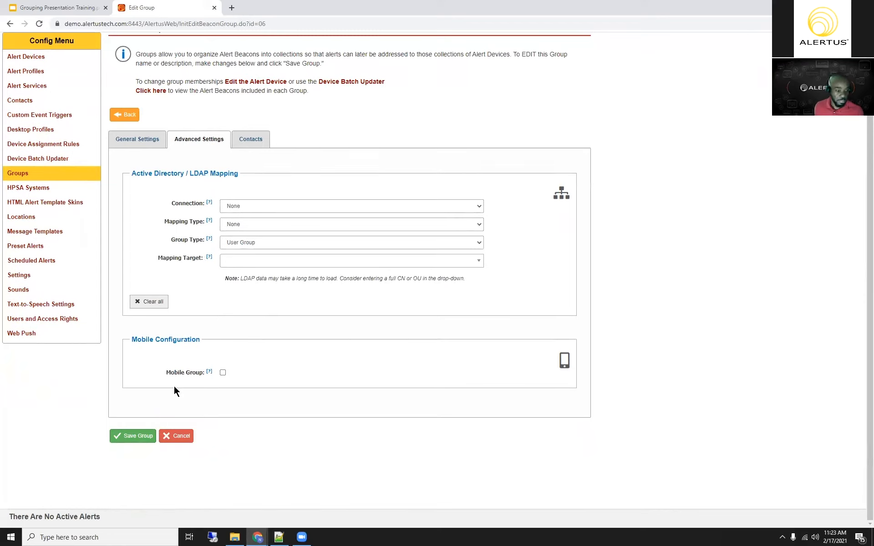
click(222, 373)
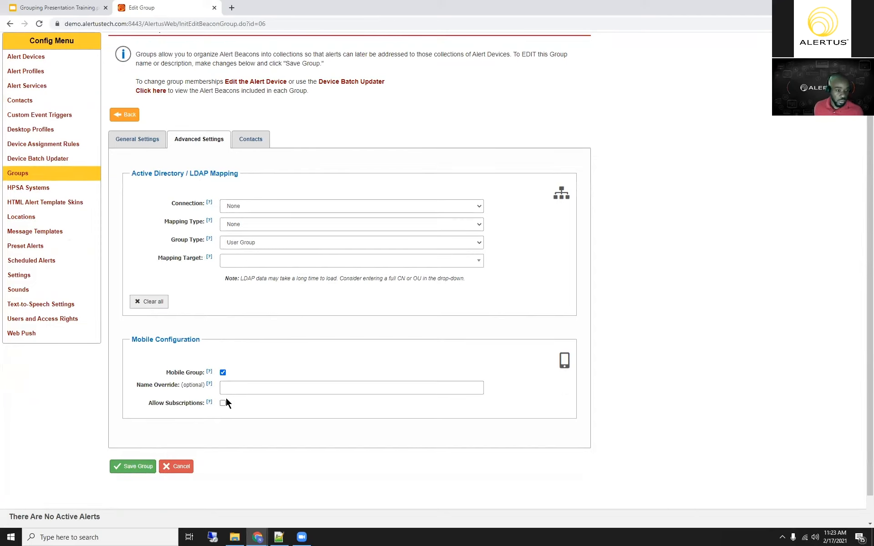
click(233, 387)
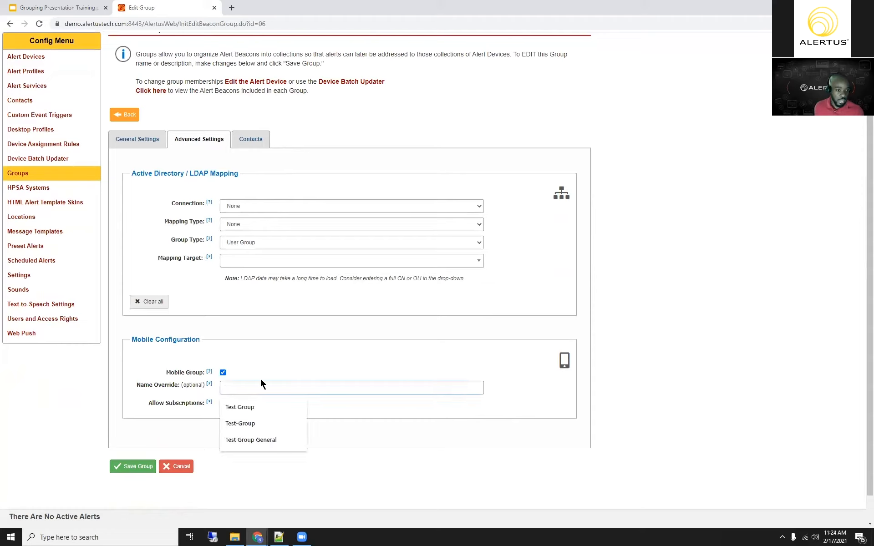
click(182, 388)
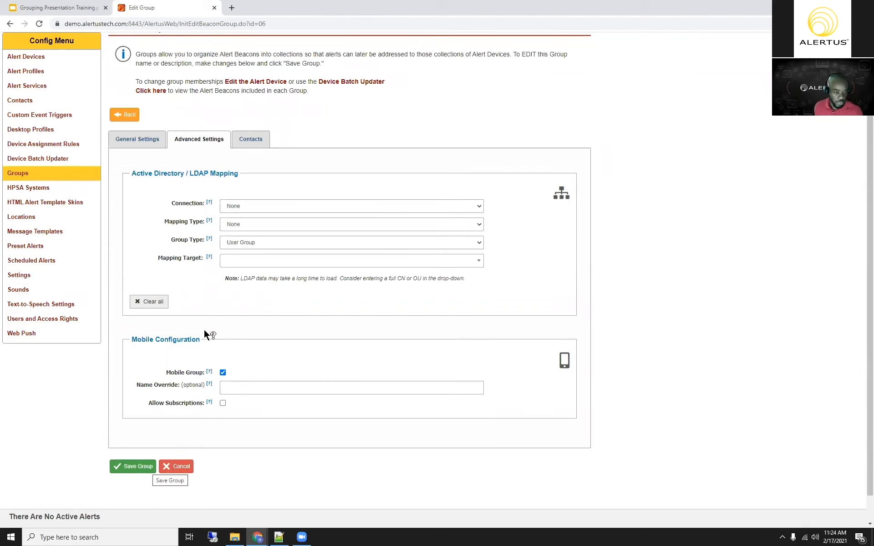
click(133, 470)
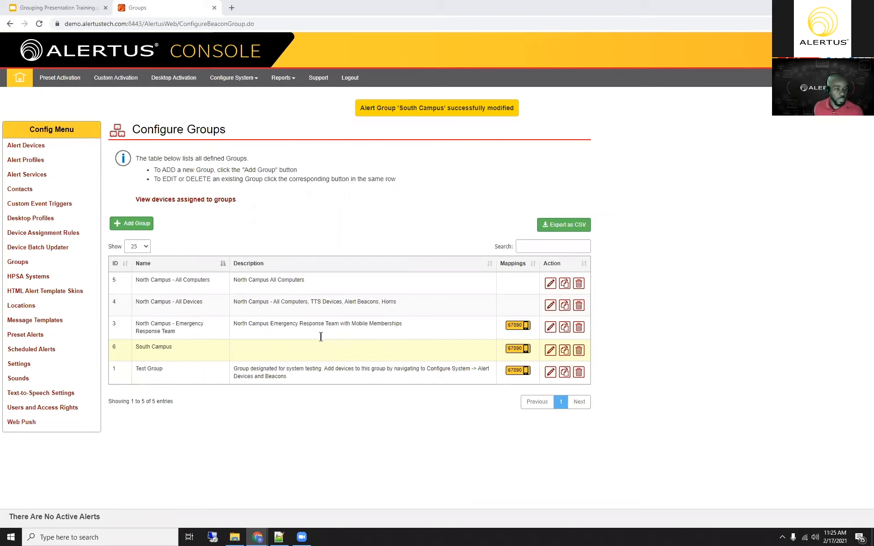
Step: Show only the Alertus Desktop devices in the alert devices configuration
click(245, 82)
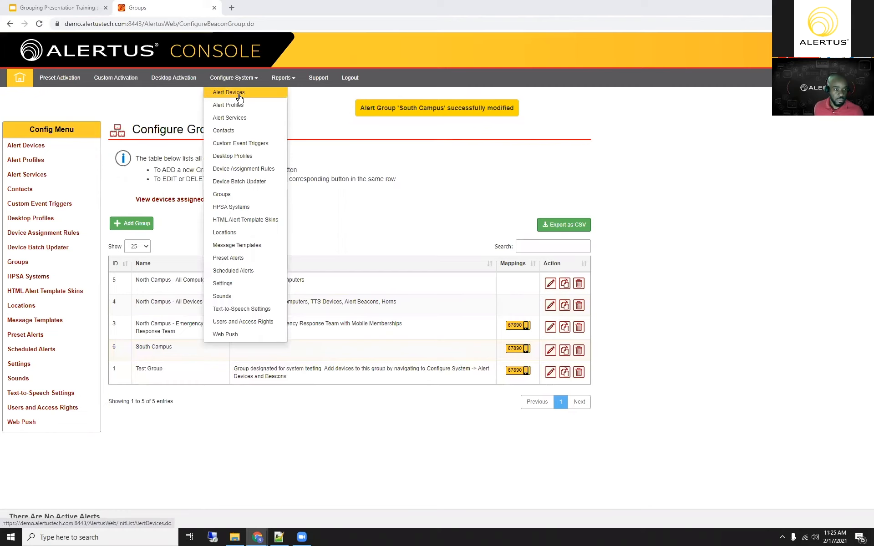
click(240, 96)
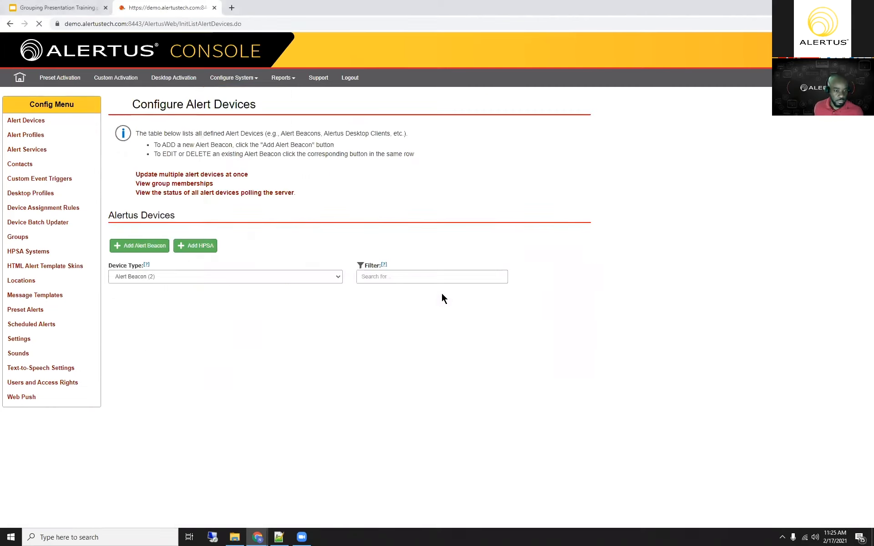
click(223, 277)
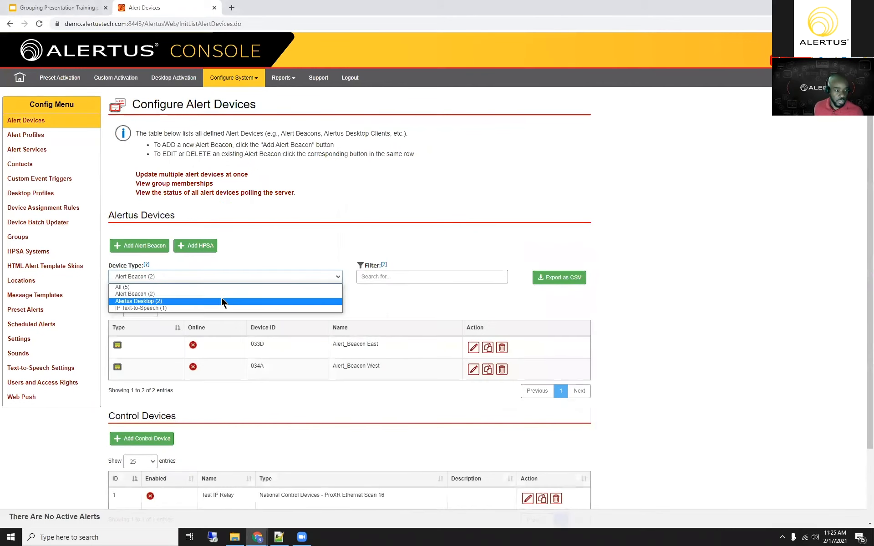
click(233, 301)
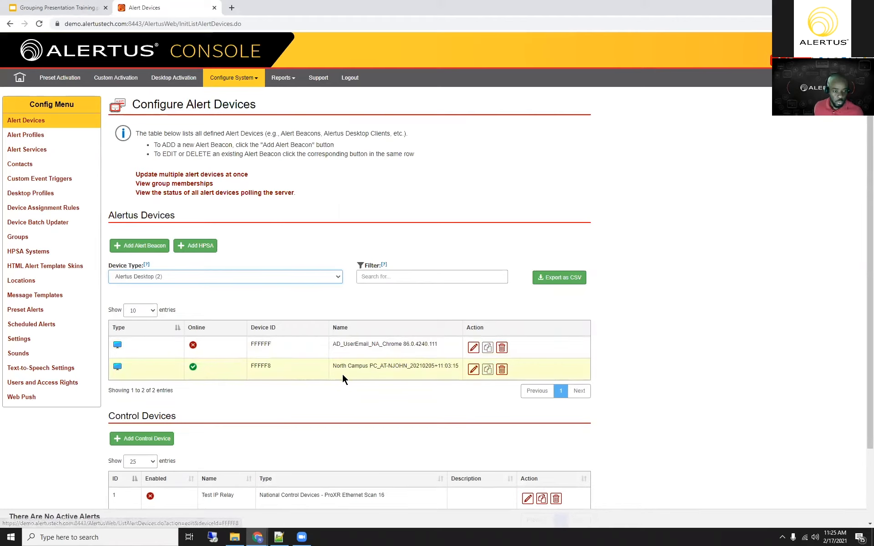
Step: Add the North Campus PC desktop device to the South Campus group and save the device
click(473, 370)
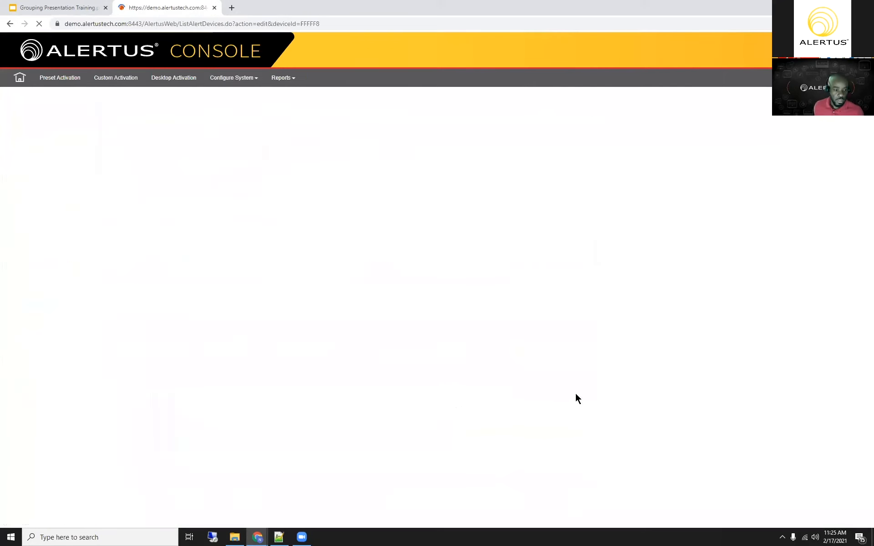
scroll(364, 478, down, 1)
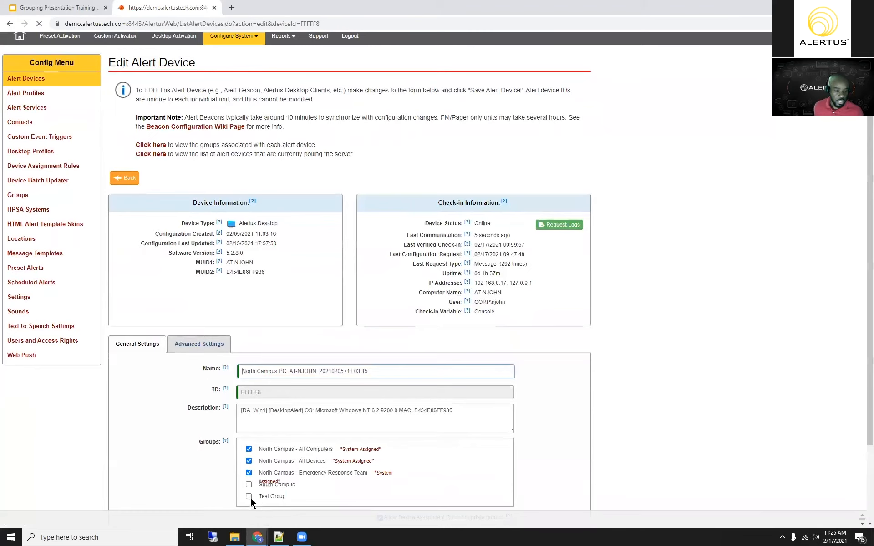
click(249, 485)
scroll(219, 462, down, 1)
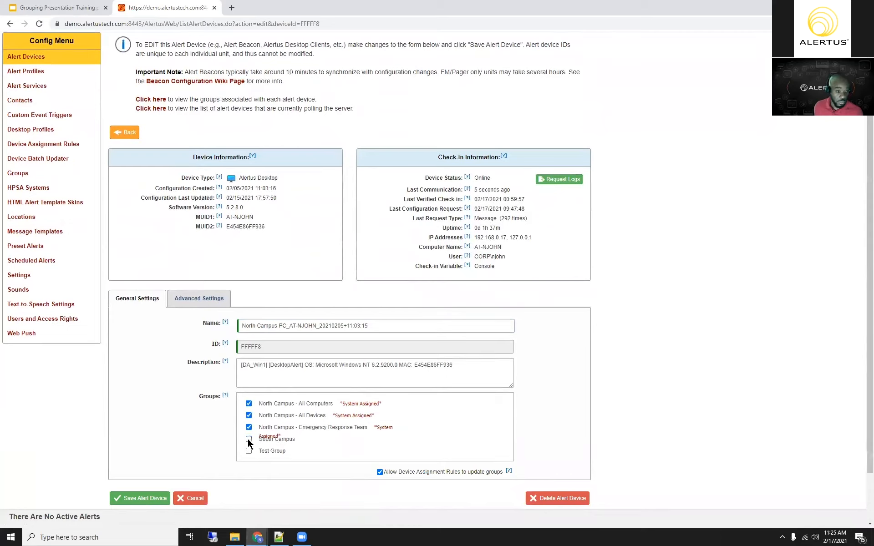
click(132, 501)
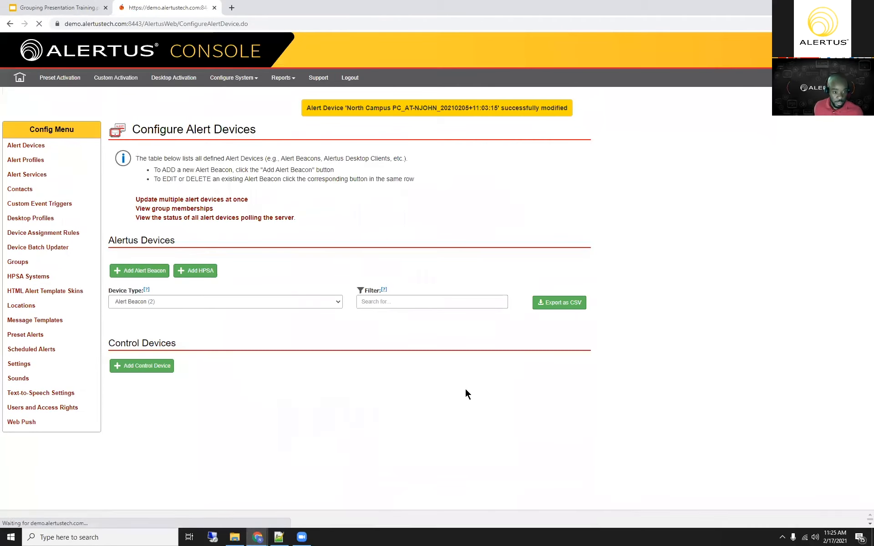
Step: Reopen the North Campus PC device to examine its group memberships, saving it once without changes and reopening it
click(511, 395)
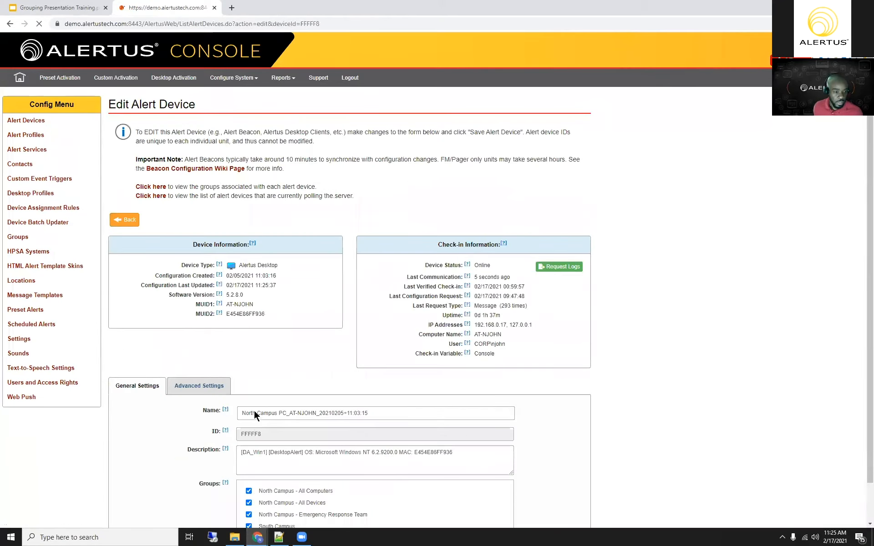
scroll(256, 405, down, 2)
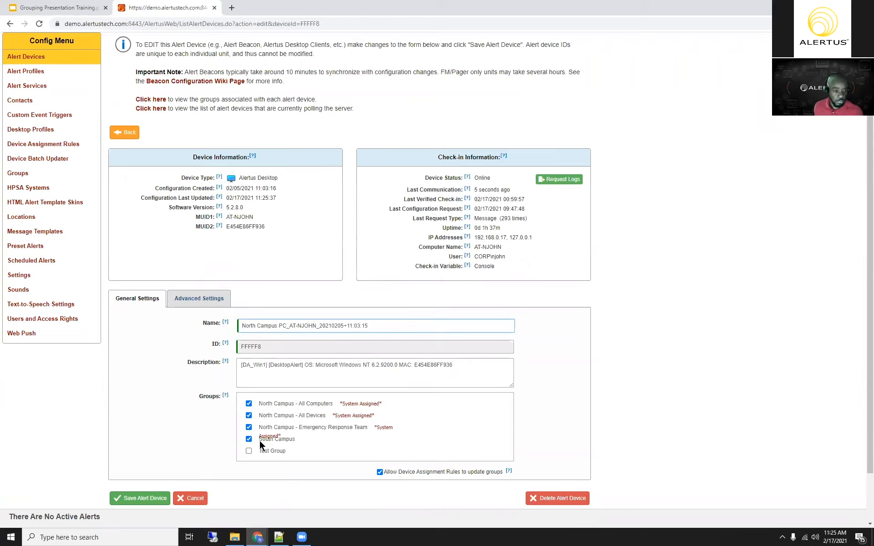
click(135, 503)
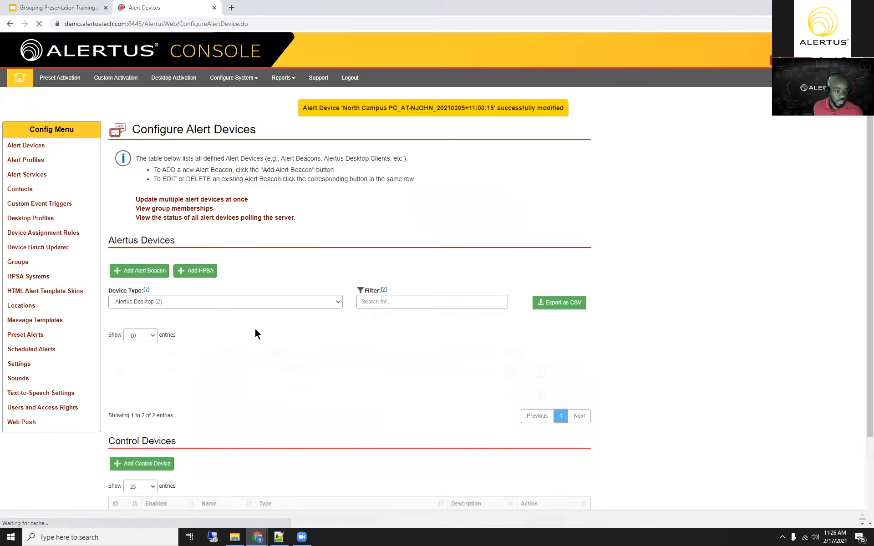
click(511, 394)
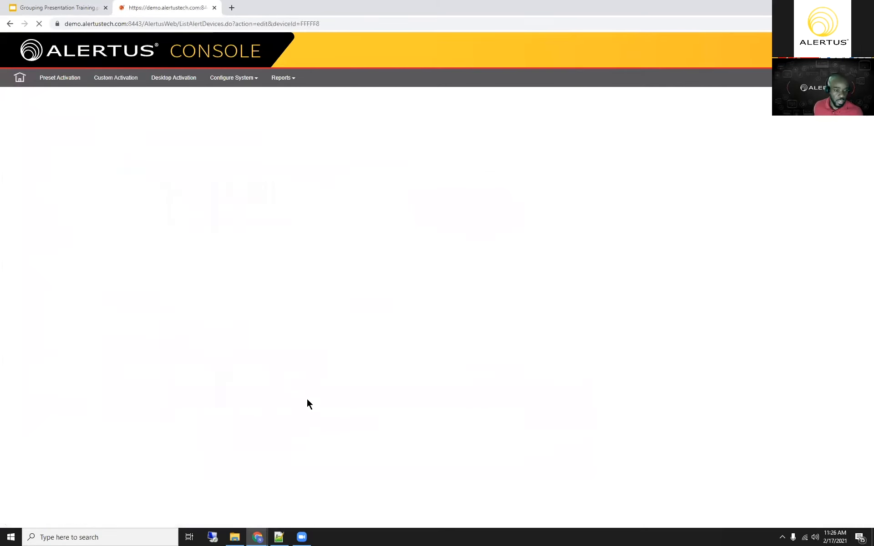
scroll(348, 452, down, 1)
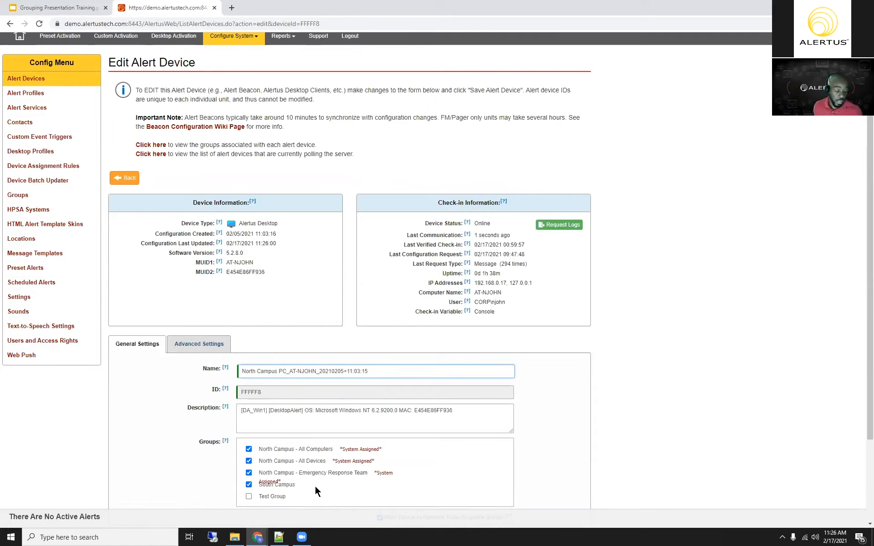
Step: Save the North Campus PC alert device and open the device assignment rules configuration
scroll(317, 491, down, 2)
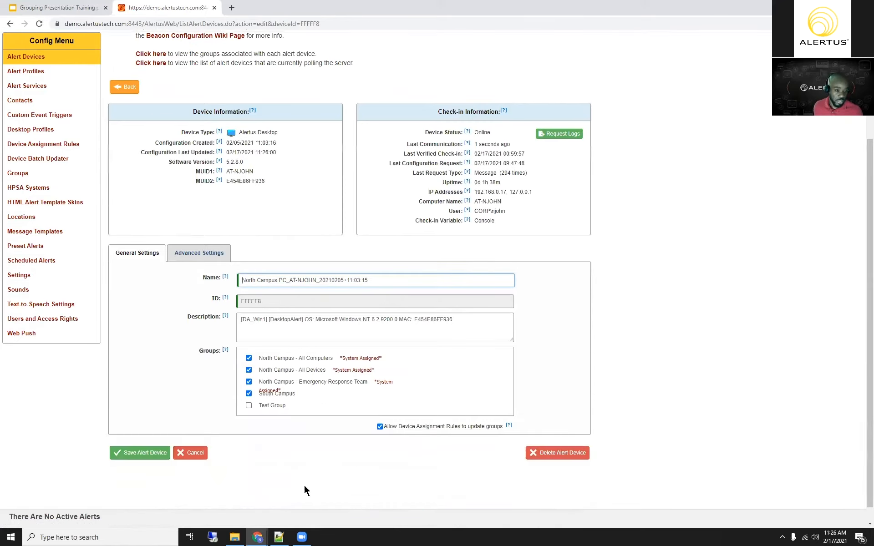
click(144, 453)
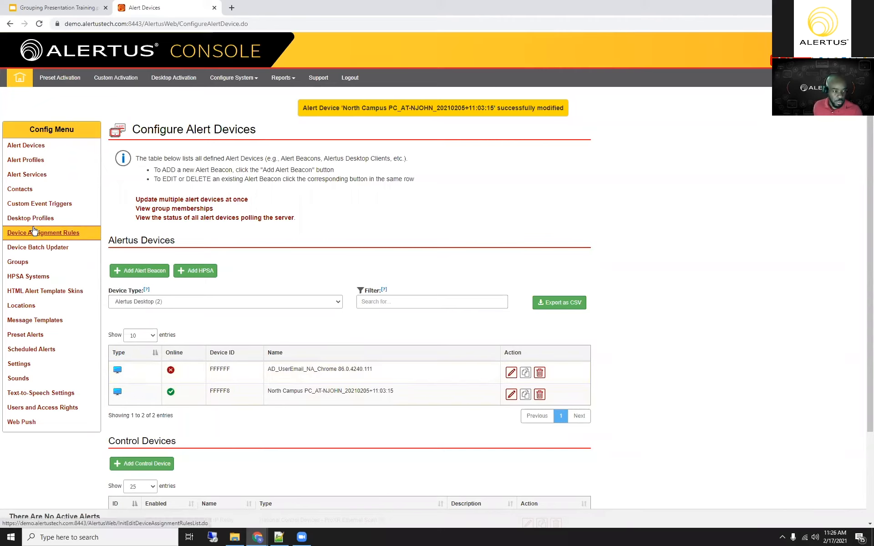
click(35, 234)
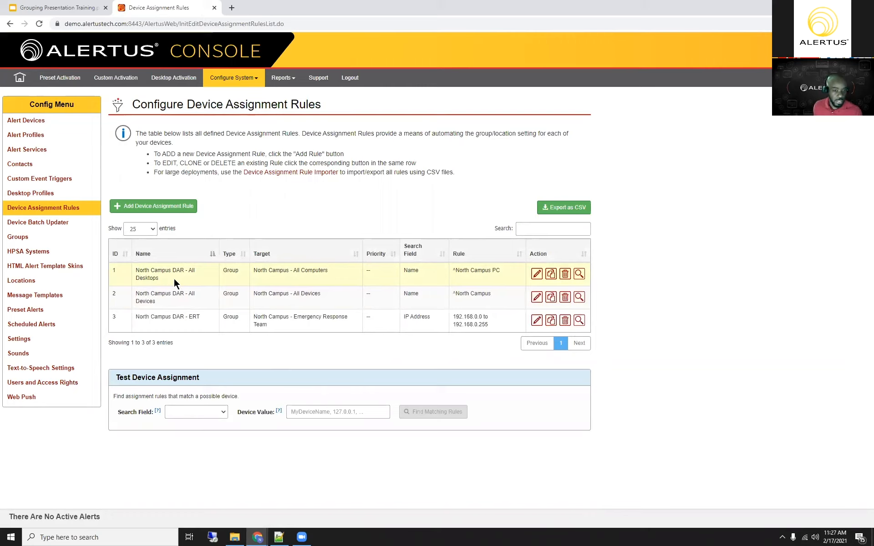
Step: Open the North Campus DAR - All Desktops rule and review its name, description and group to assign, keeping North Campus - All Computers selected
click(535, 275)
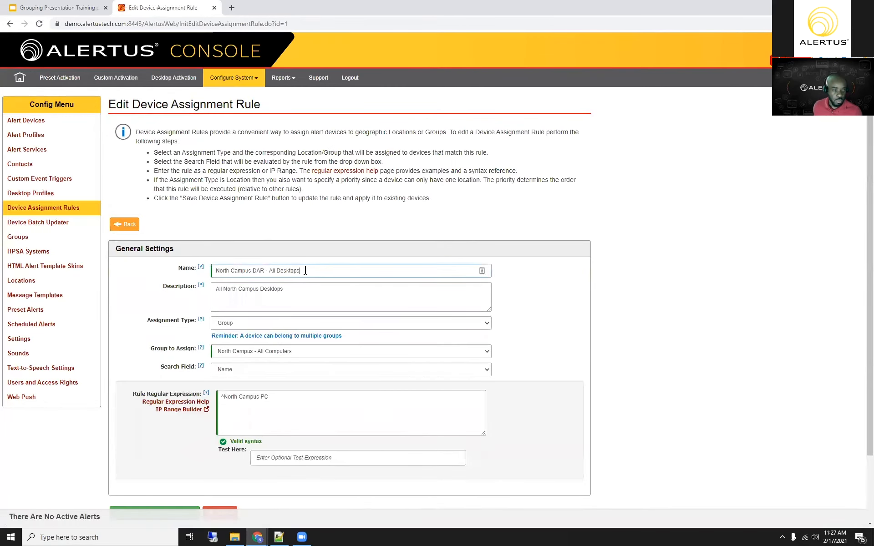
drag(305, 270, 200, 275)
drag(302, 286, 160, 289)
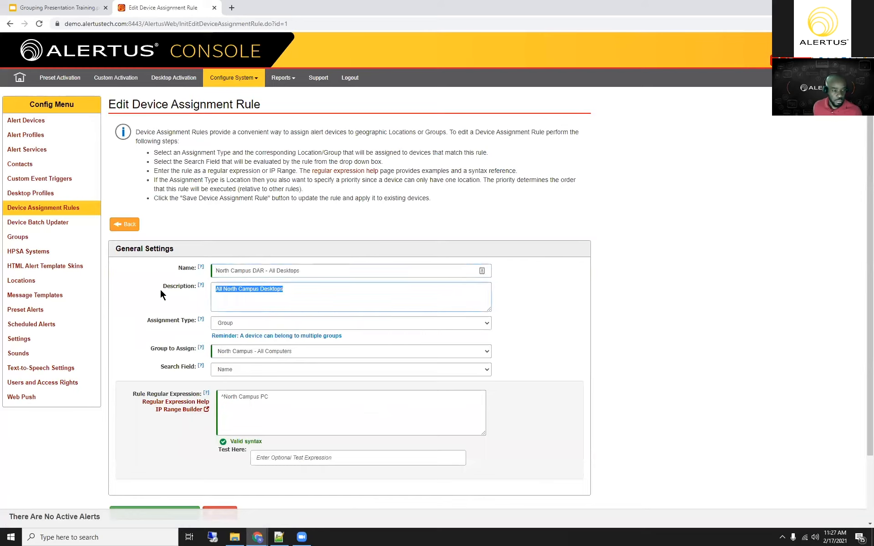
click(152, 339)
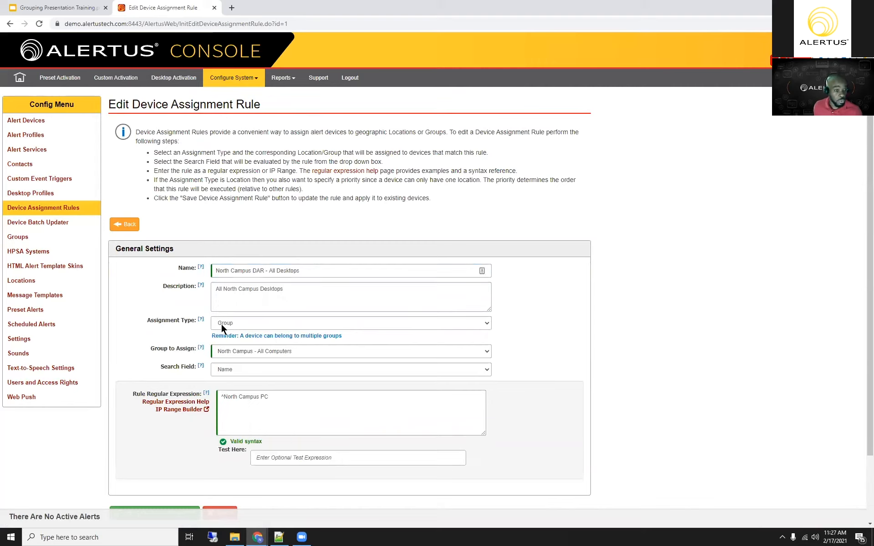
click(485, 352)
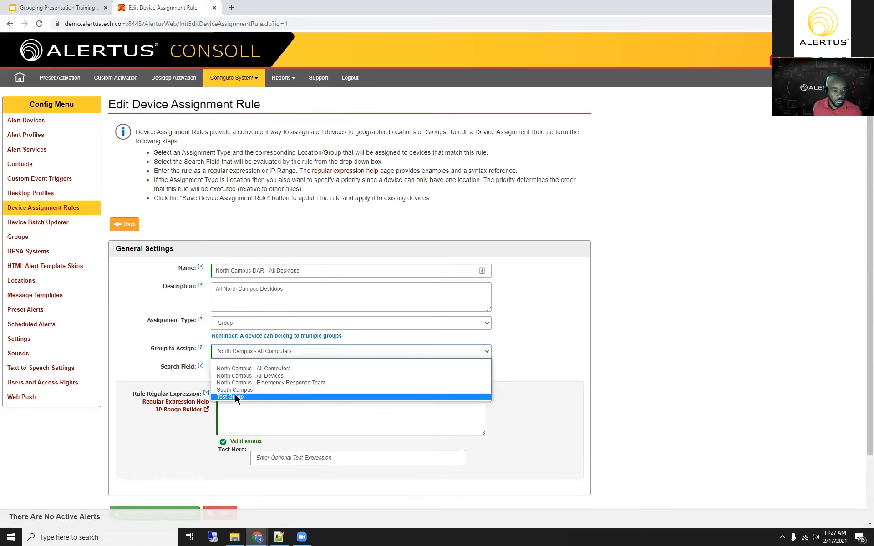
click(247, 369)
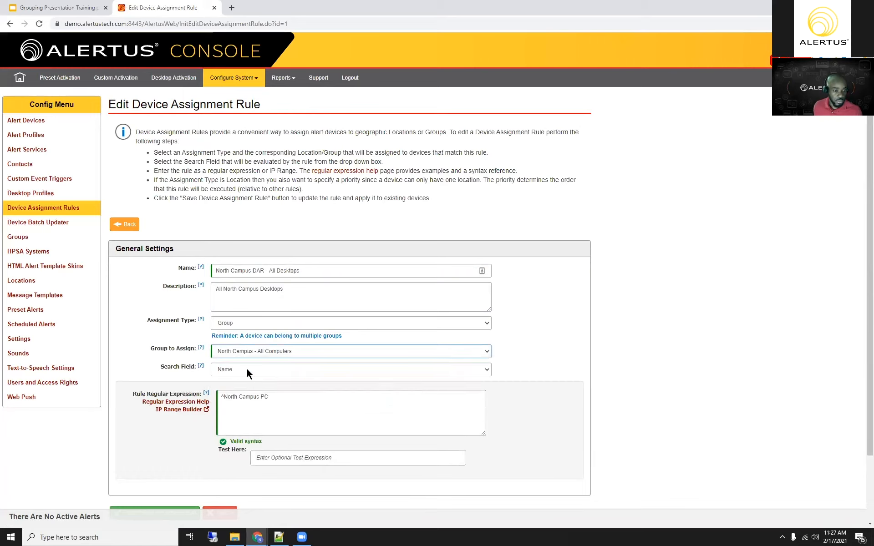
Step: Examine the search field and regular expression of the All Desktops rule, and save the rule
scroll(555, 366, down, 1)
scroll(552, 372, down, 1)
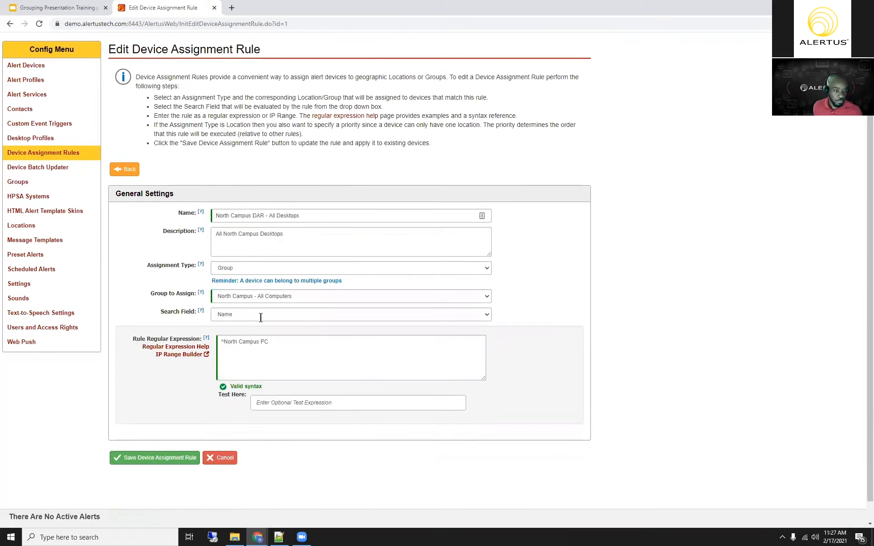
scroll(255, 301, down, 1)
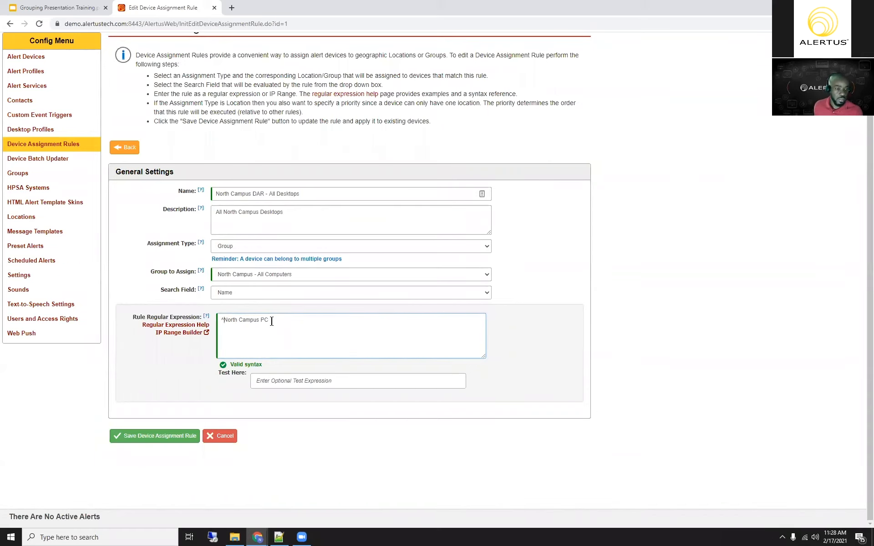
drag(277, 319, 217, 320)
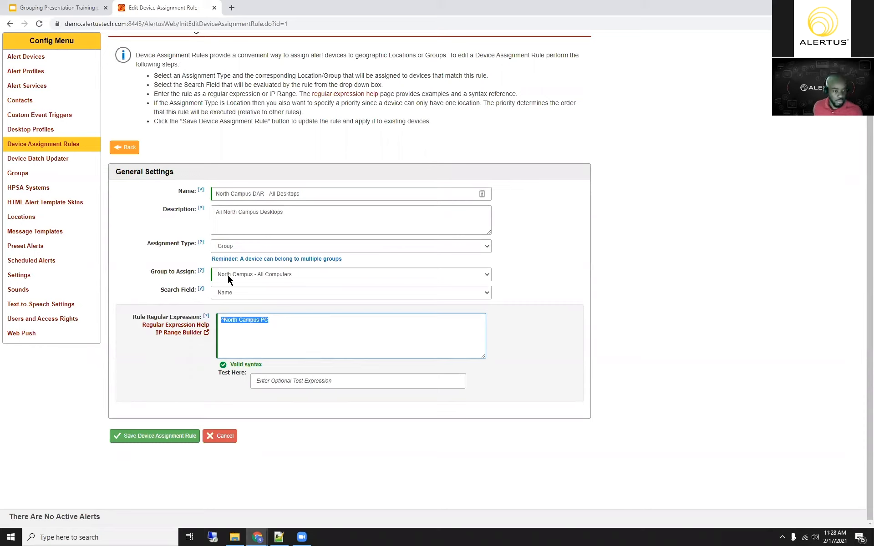
click(159, 437)
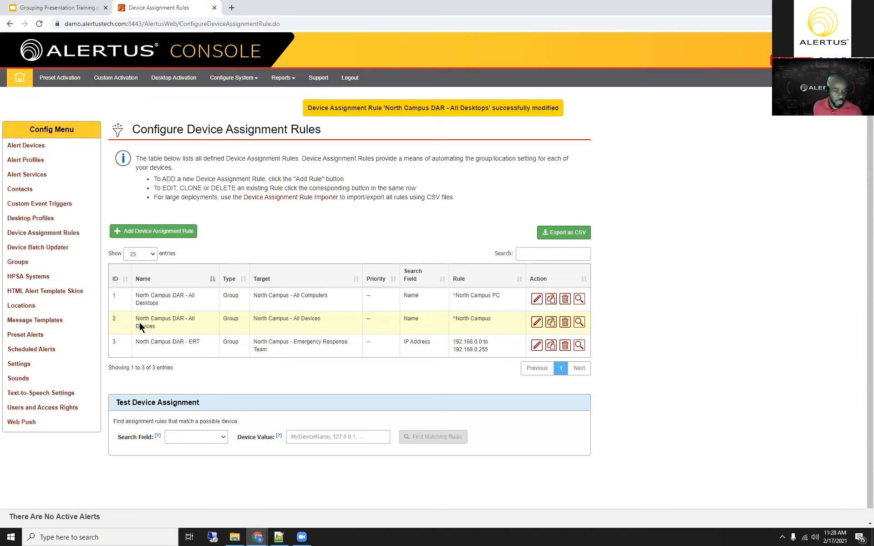
Step: Open the North Campus DAR - All Devices rule and examine its group assignment and regular expression
click(536, 322)
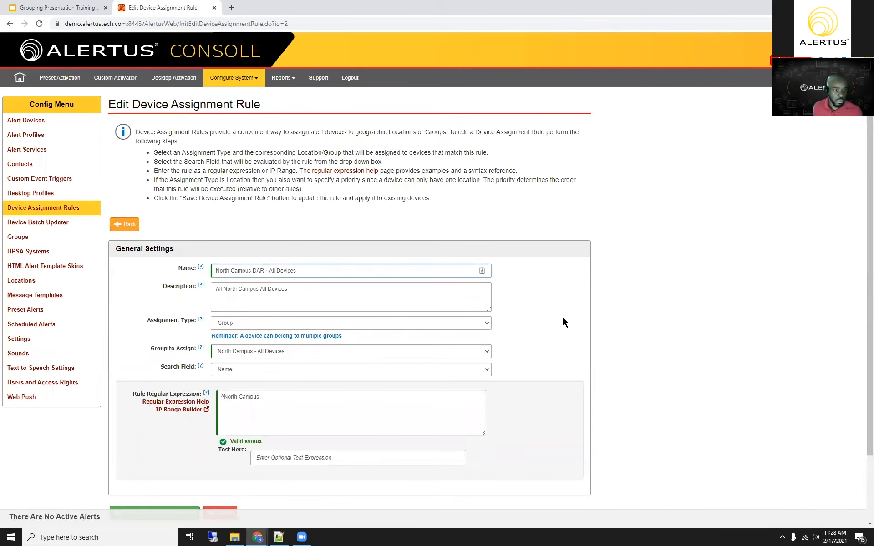
scroll(534, 349, down, 1)
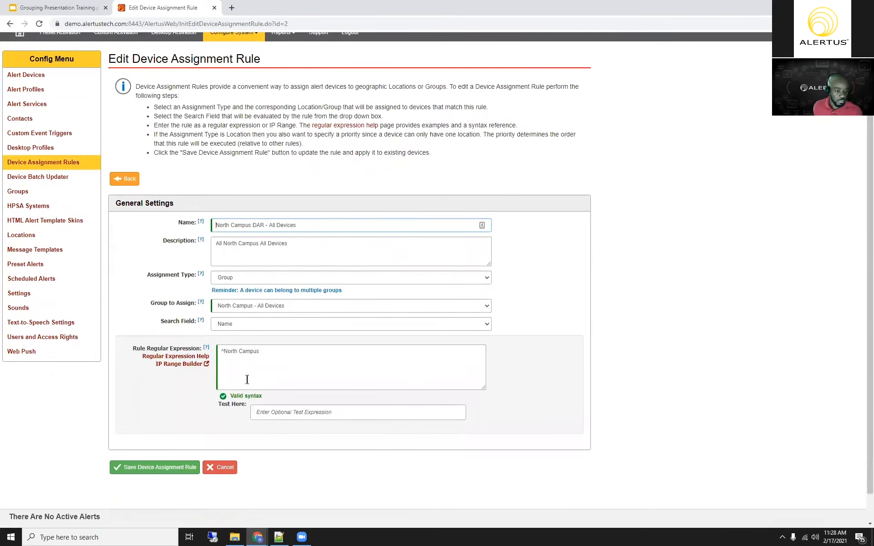
scroll(224, 92, up, 1)
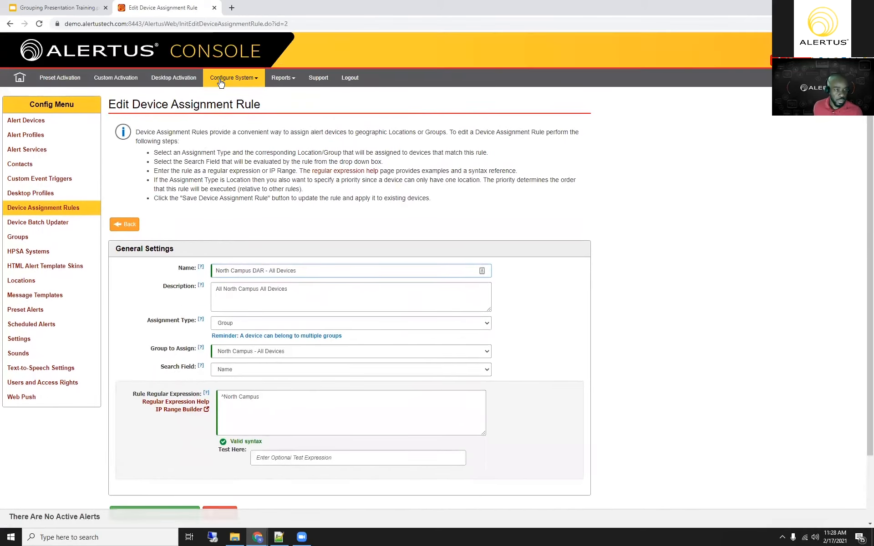
Step: Open the alert devices configuration in a separate browser tab and show only the IP Text-to-Speech devices
click(234, 78)
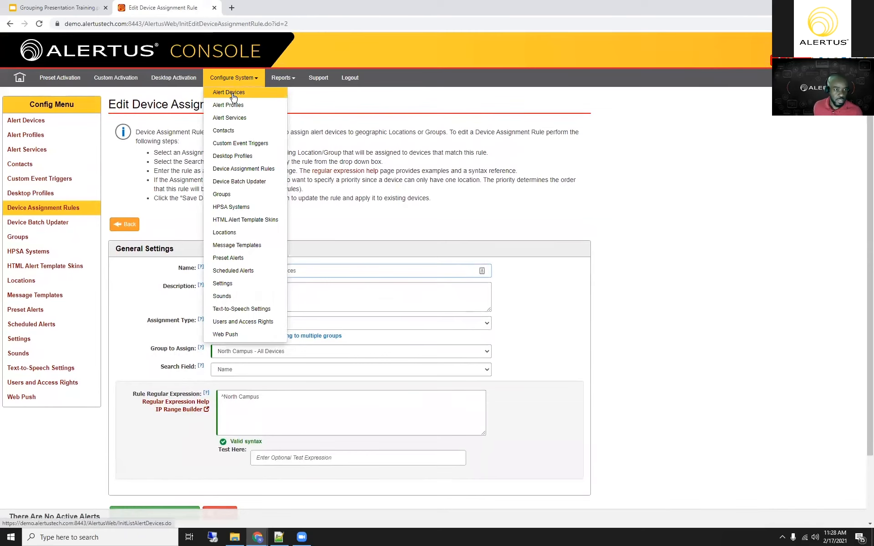
ctrl+click(234, 93)
click(273, 7)
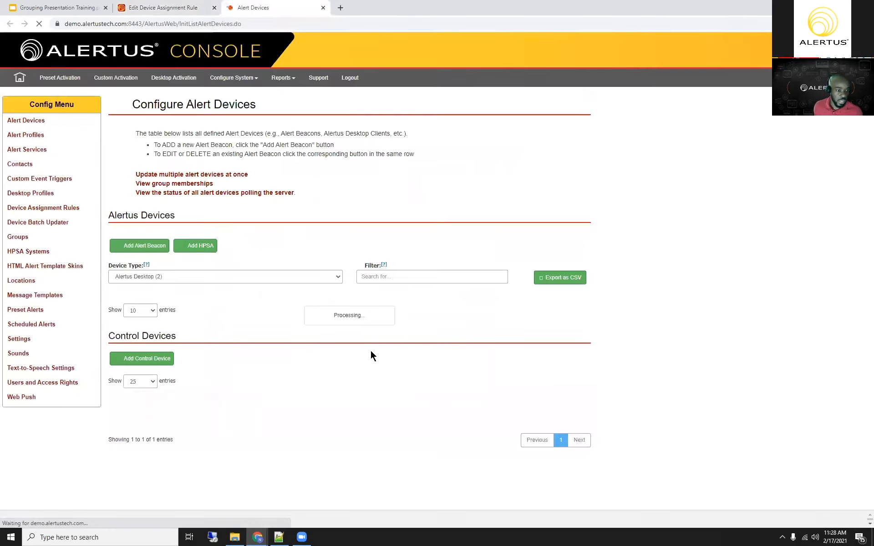
scroll(382, 323, down, 2)
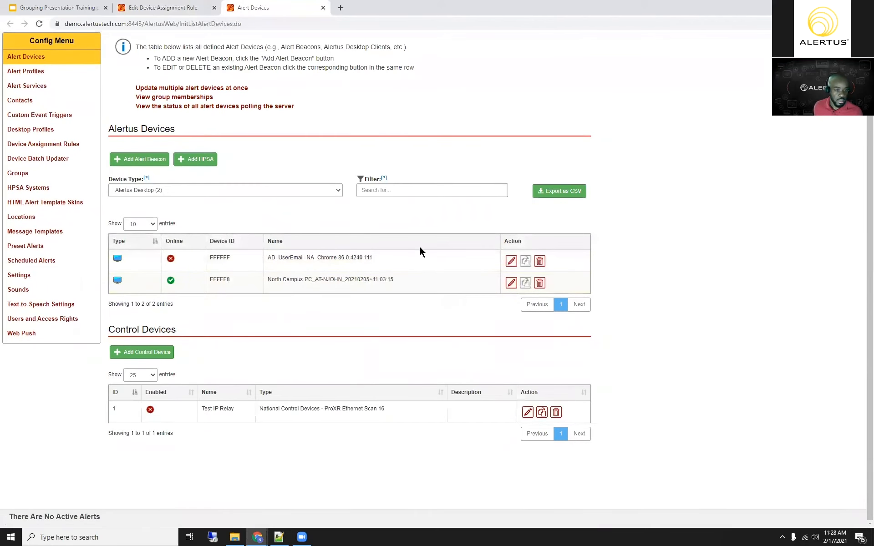
scroll(374, 317, up, 1)
click(330, 236)
click(211, 268)
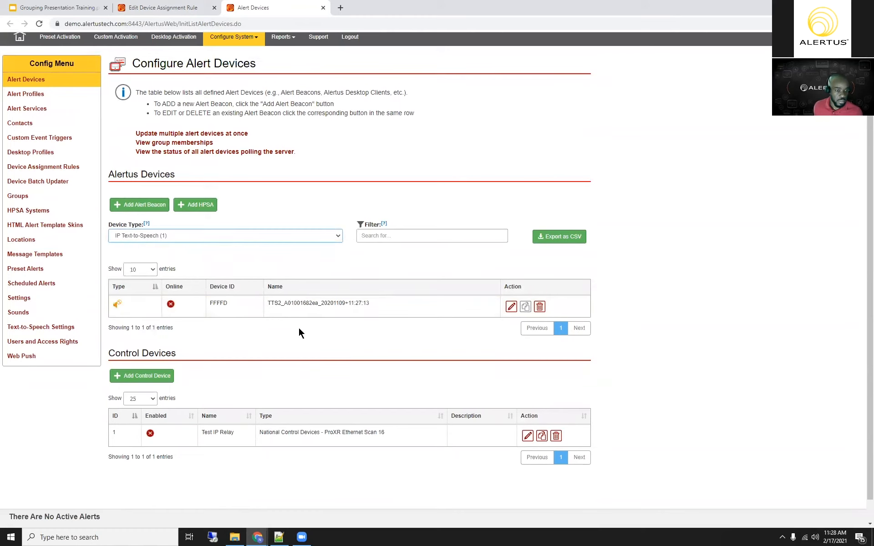
Step: Add the prefix "North Campus" to the name of the IP Text-to-Speech device and save the device
click(511, 308)
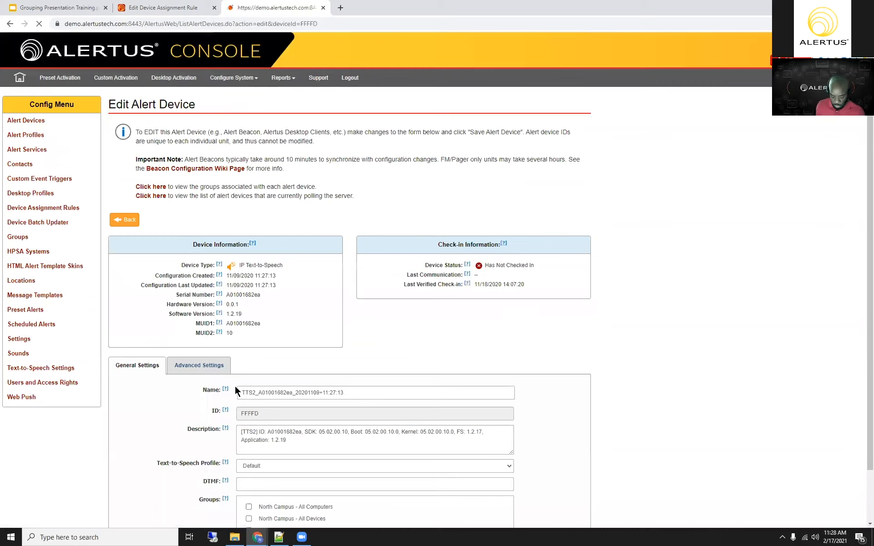
click(237, 391)
text(North Campus)
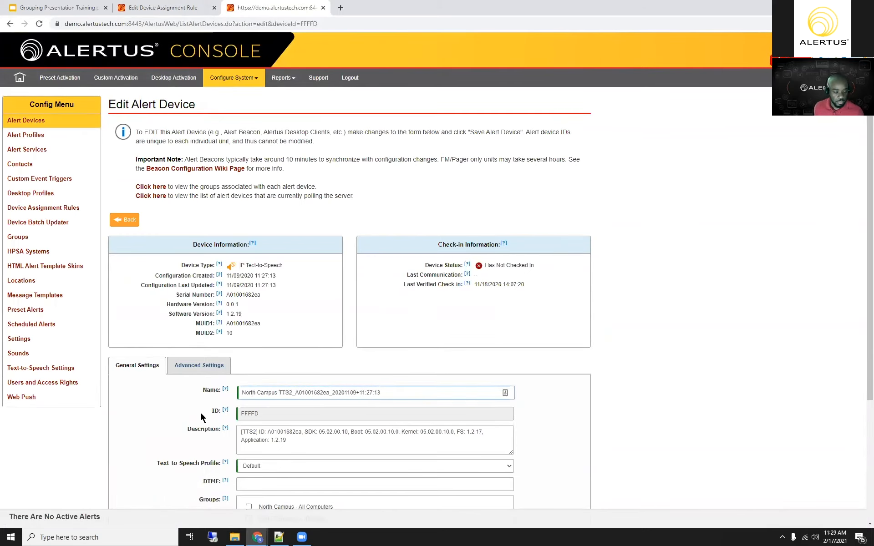
scroll(208, 449, down, 2)
scroll(143, 474, down, 1)
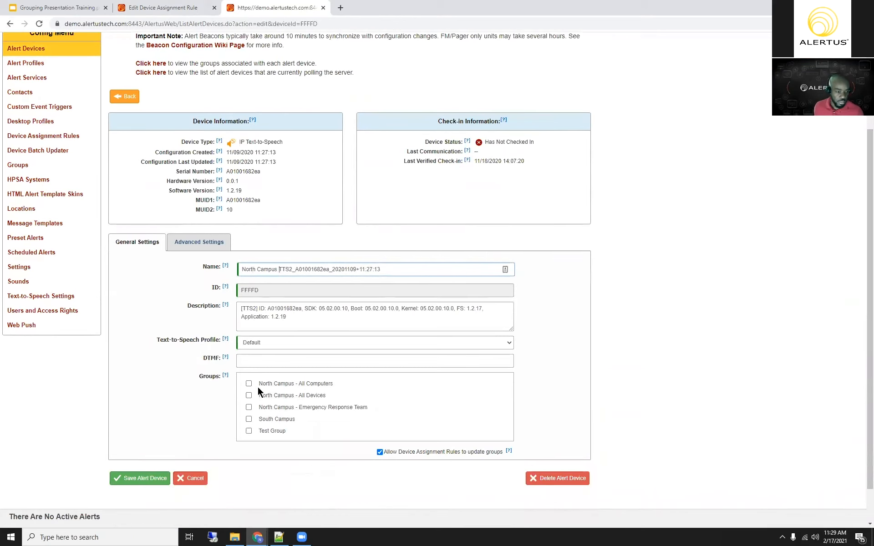
scroll(268, 380, down, 1)
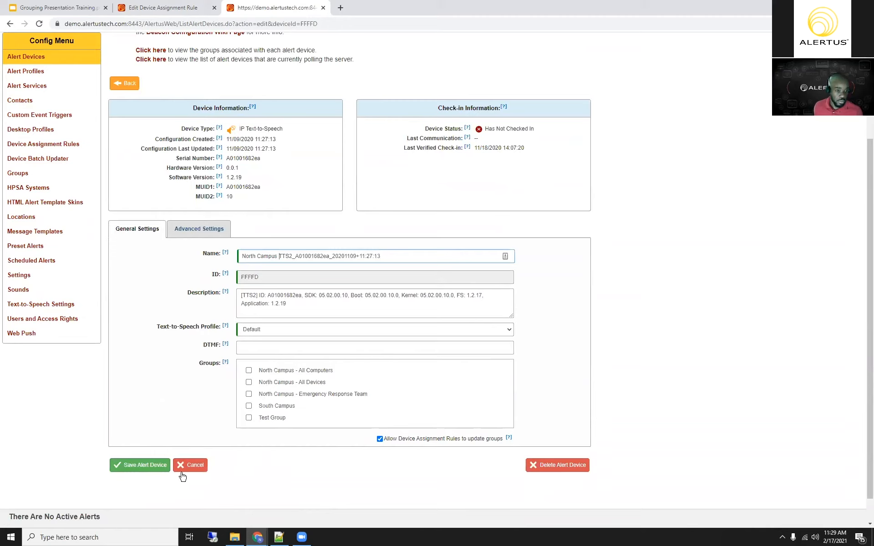
click(134, 468)
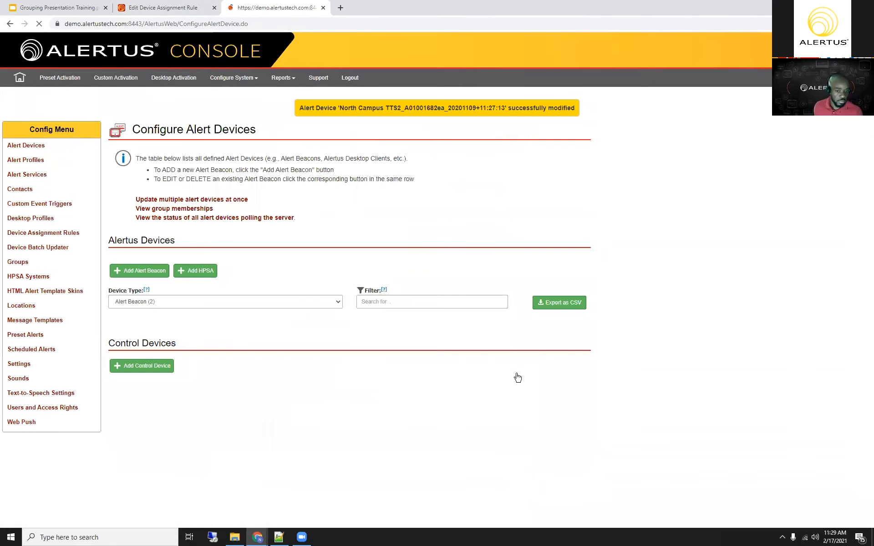
Step: Reopen the renamed text-to-speech device, toggle its North Campus - All Devices group membership and save the device
click(517, 374)
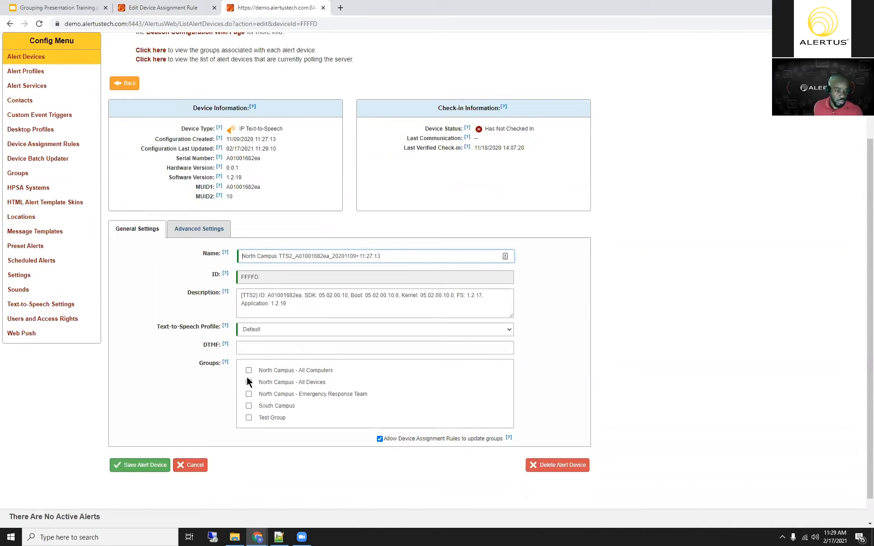
click(249, 382)
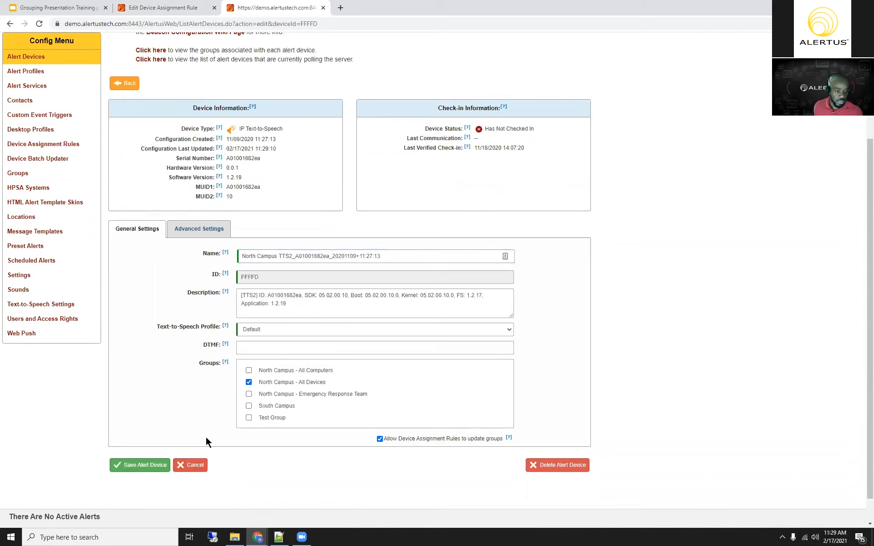
click(249, 382)
click(133, 466)
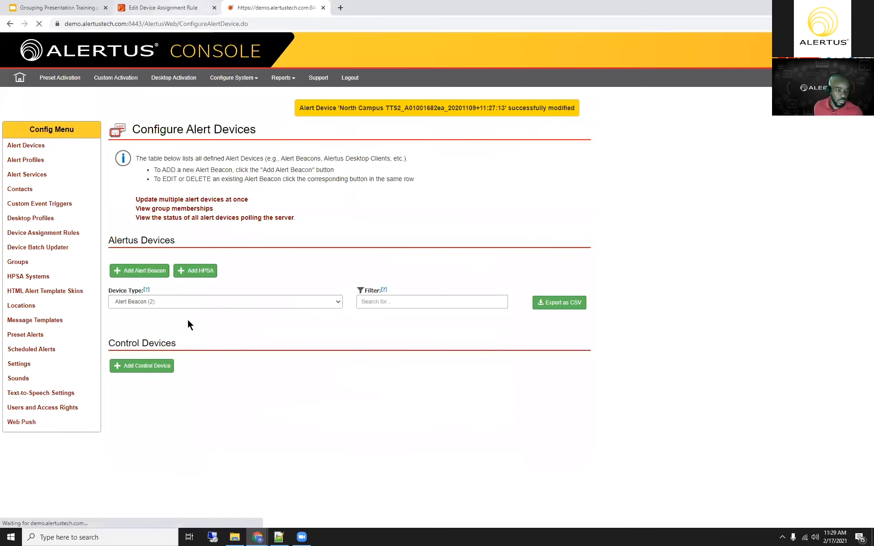
Step: Show only the Alertus Desktop devices, open the North Campus PC device to examine its groups, and save it unchanged
click(276, 273)
click(214, 301)
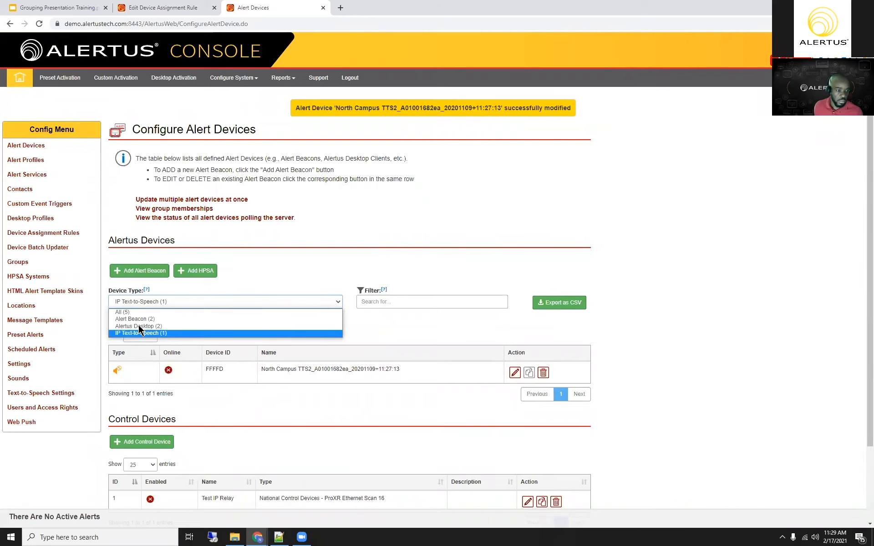
click(139, 325)
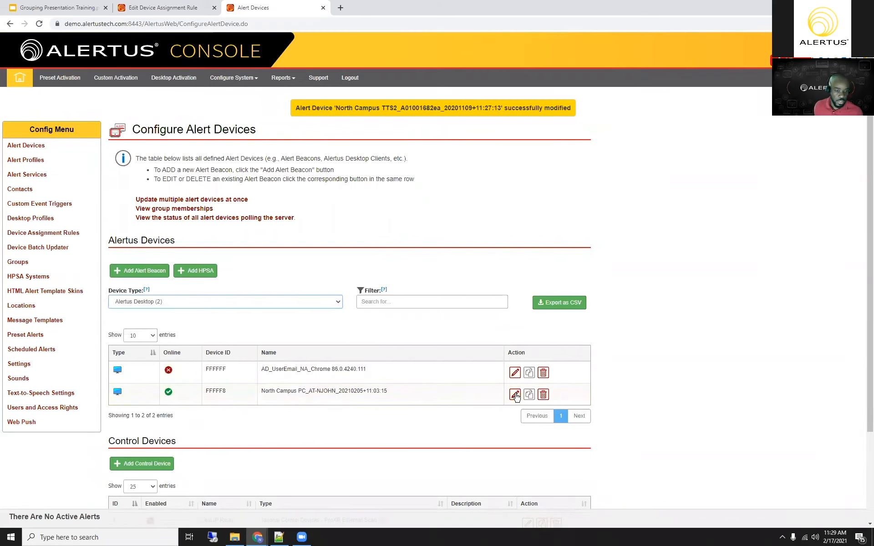
click(514, 394)
scroll(355, 448, down, 1)
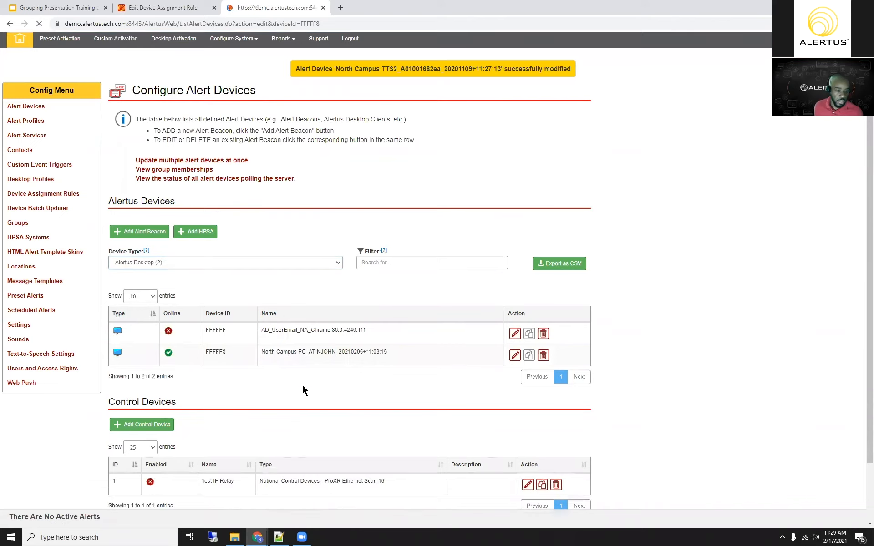
scroll(340, 415, down, 1)
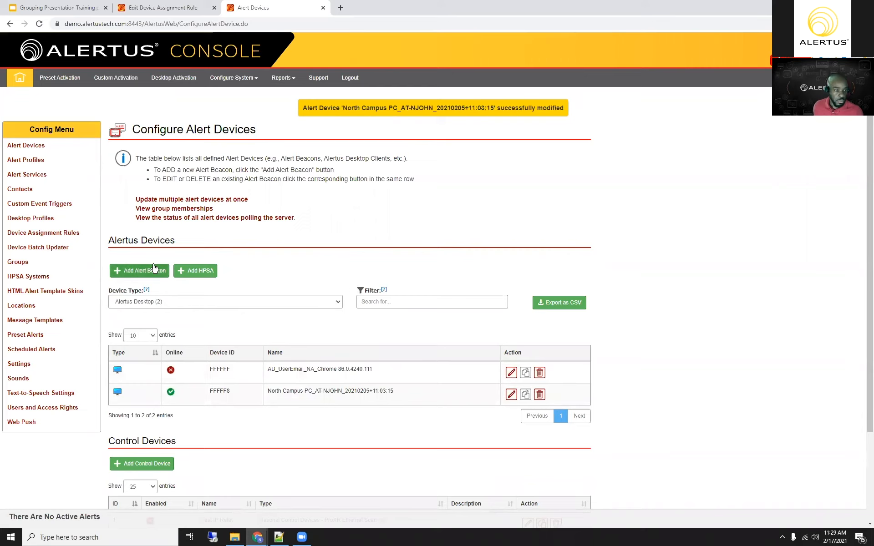
Step: Open the North Campus DAR - ERT device assignment rule and examine its IP address range and notes
click(61, 234)
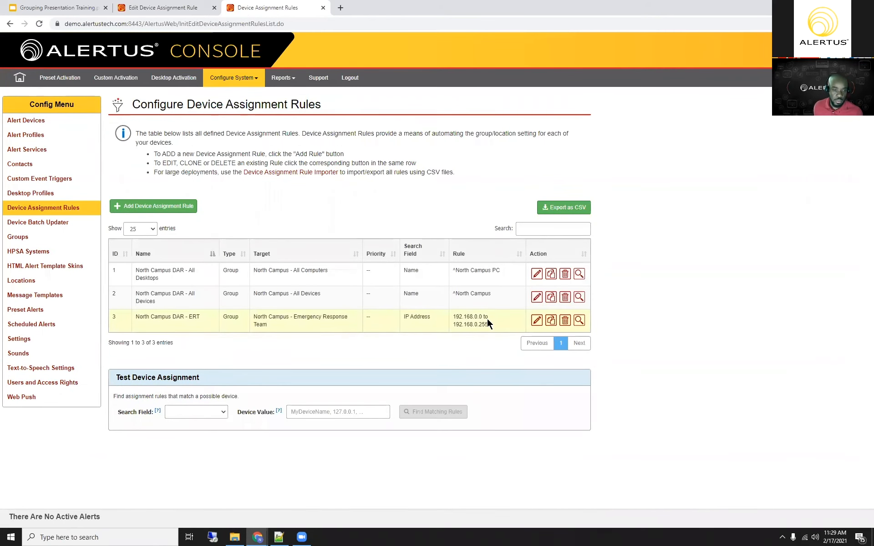
click(536, 321)
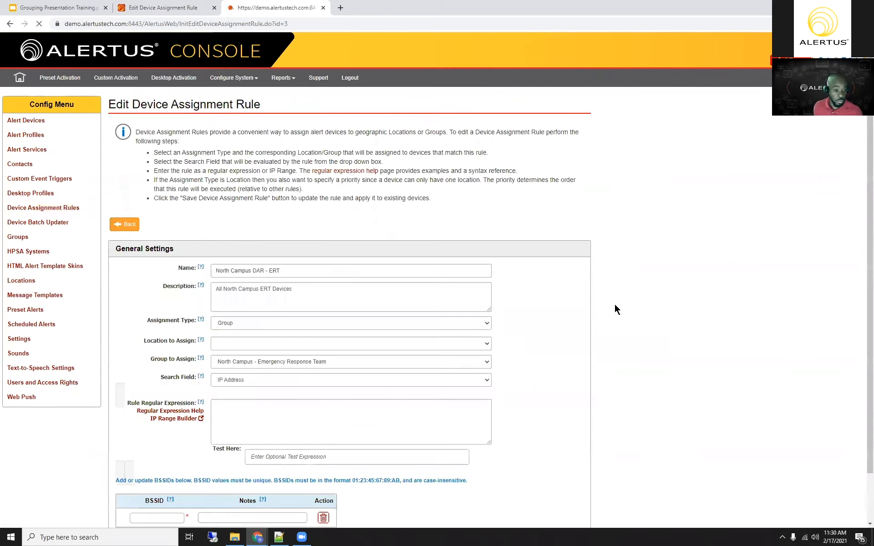
scroll(217, 348, down, 2)
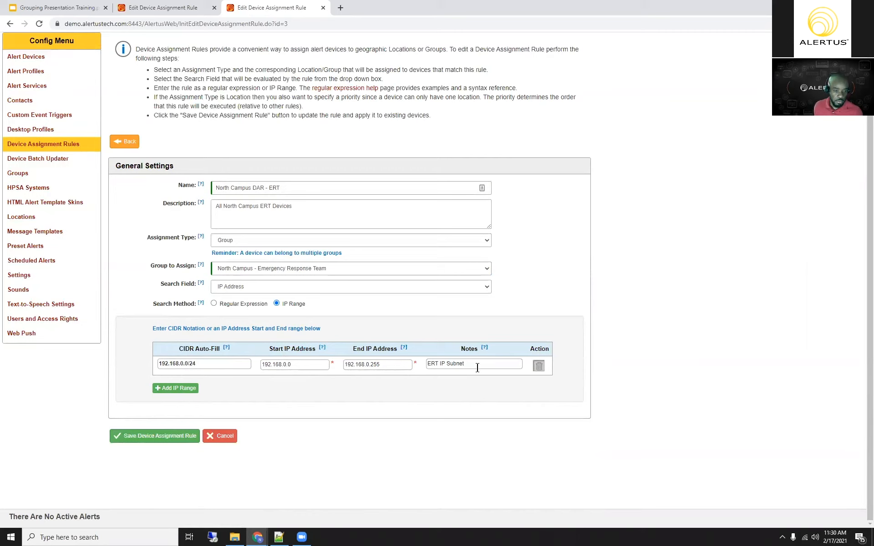
drag(463, 363, 435, 363)
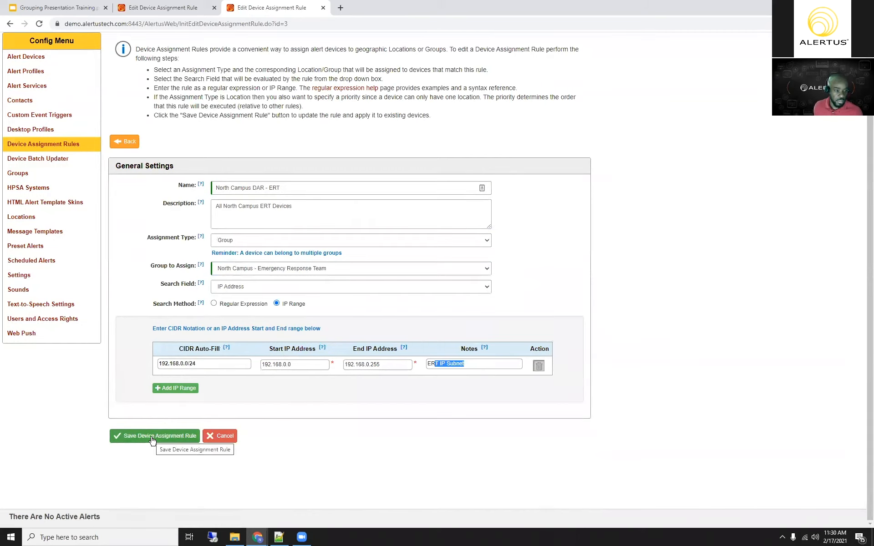
Step: Save the North Campus DAR - ERT rule and open the contact assignments of the North Campus - All Computers group
click(152, 438)
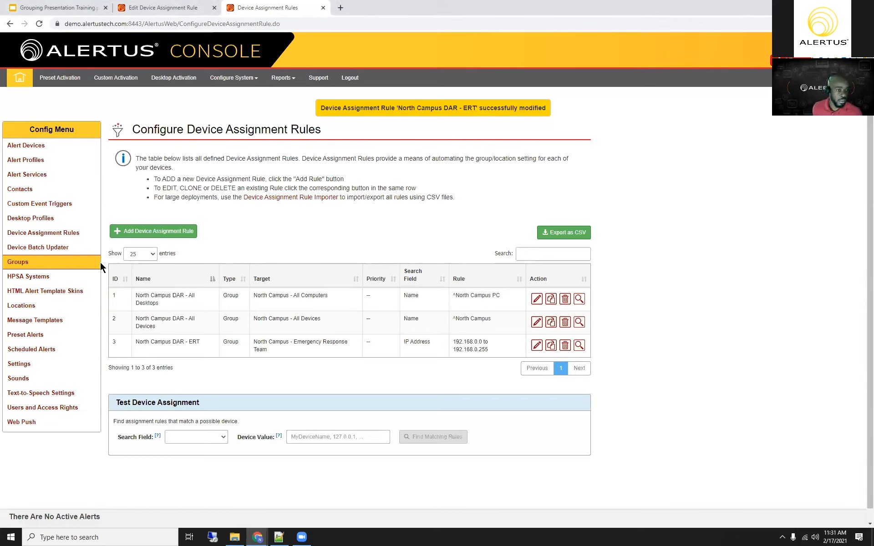
click(31, 260)
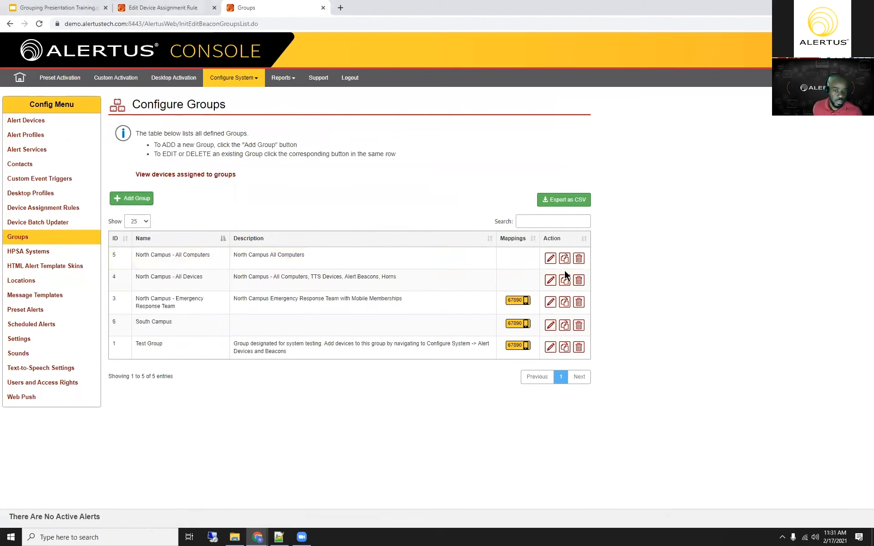
click(550, 258)
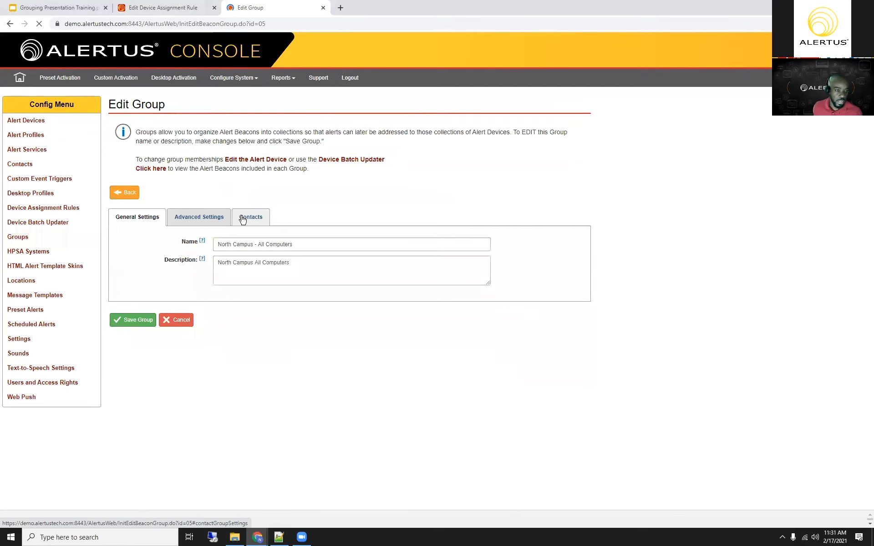
click(241, 217)
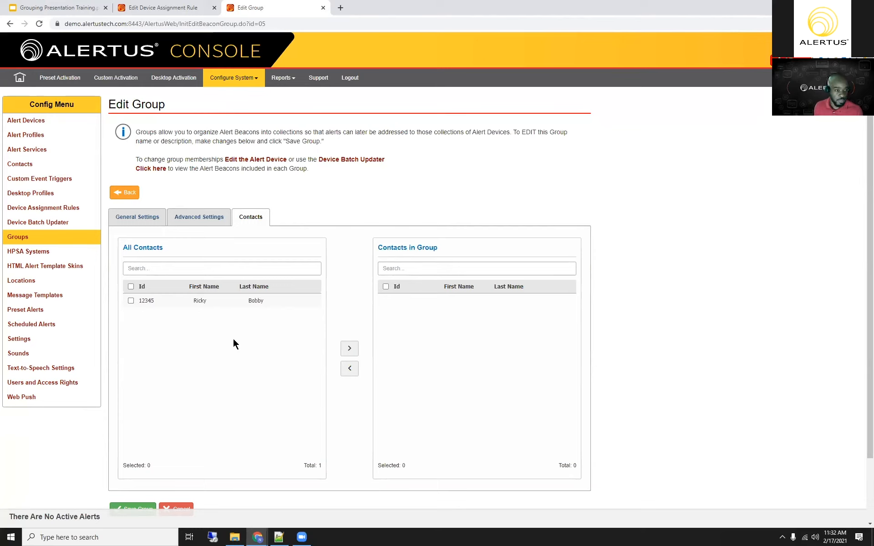
Step: Examine the Contacts configuration page in a separate browser tab and return to the group being edited
middle_click(25, 164)
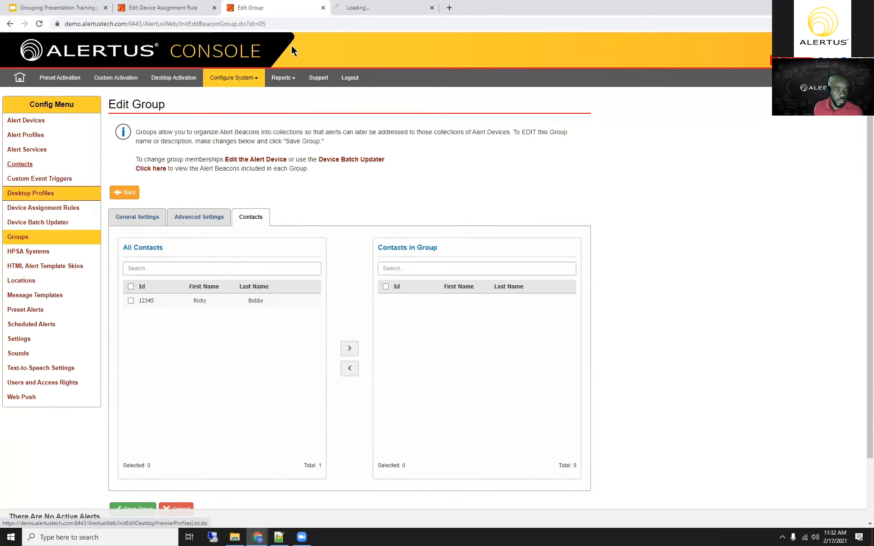
click(366, 9)
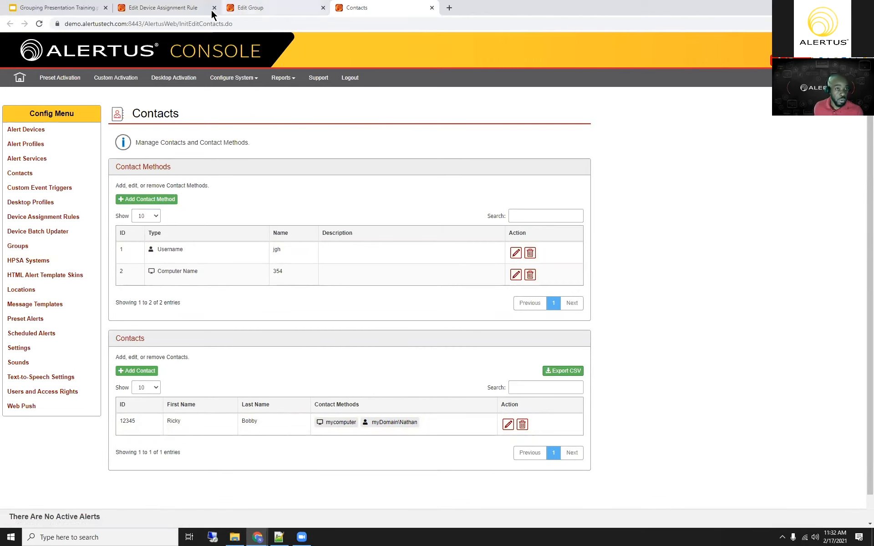
click(250, 9)
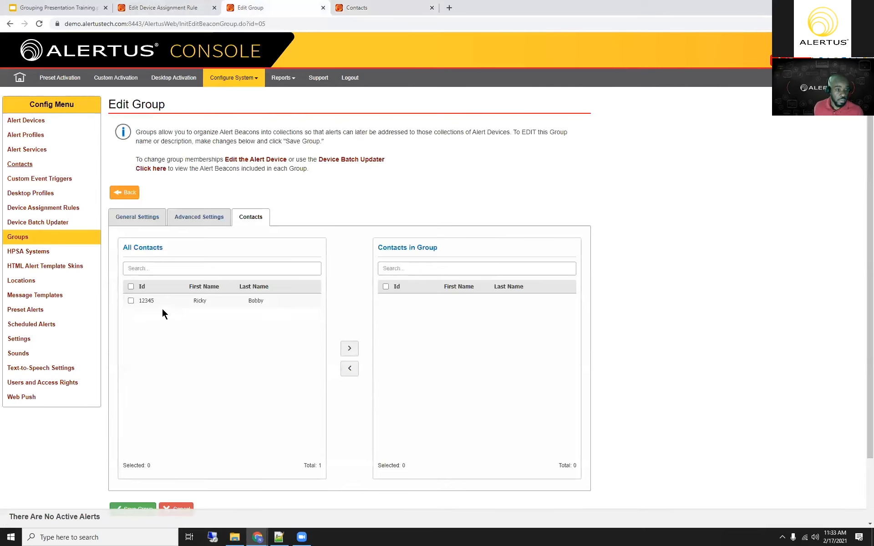
Step: Add the available contact to the North Campus - All Computers group and save the group
click(131, 302)
scroll(189, 355, down, 1)
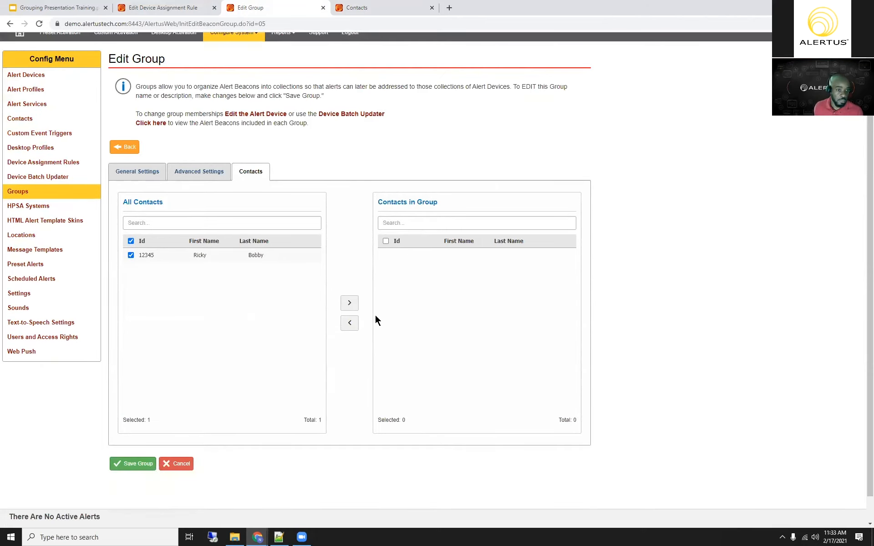
click(350, 303)
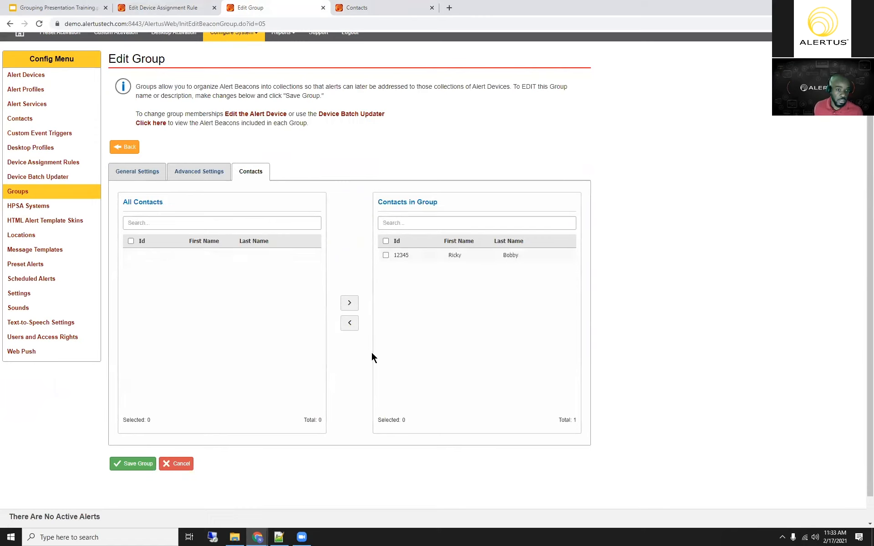
click(128, 464)
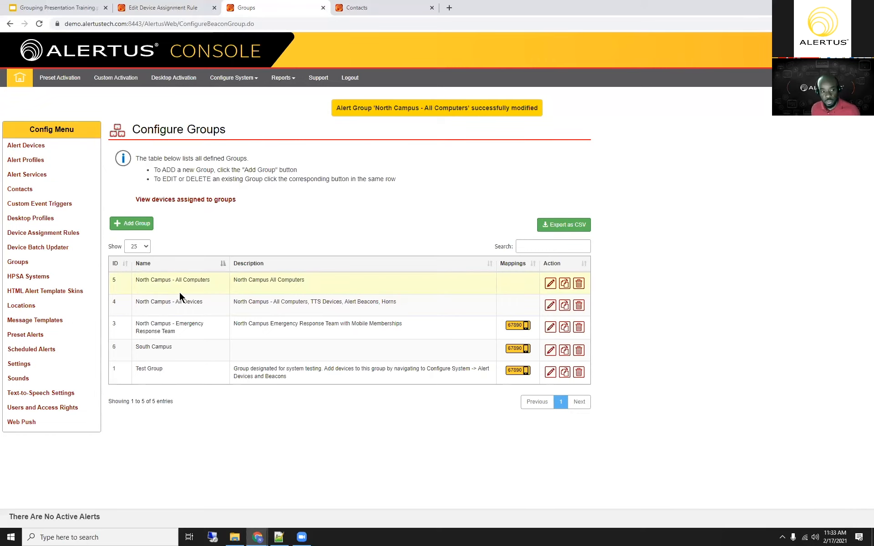
Step: Start a new group and name it Response Team
click(130, 224)
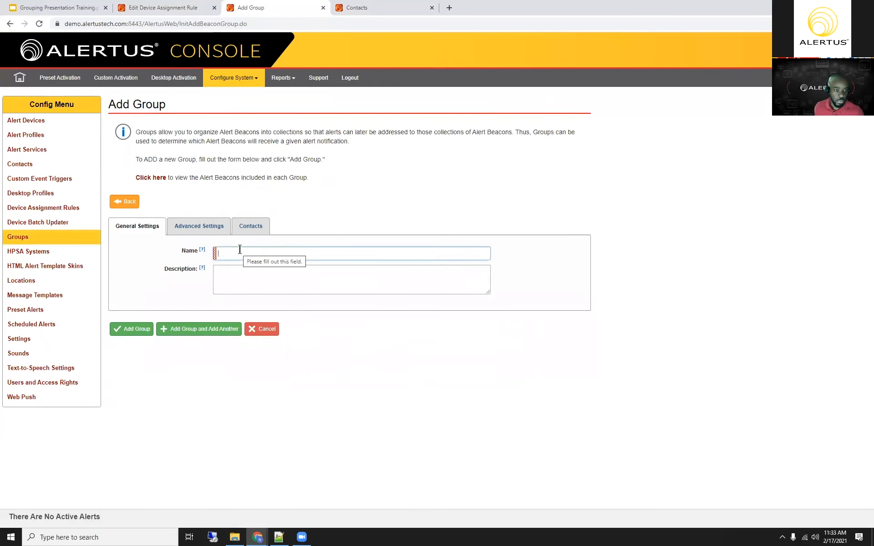
click(239, 249)
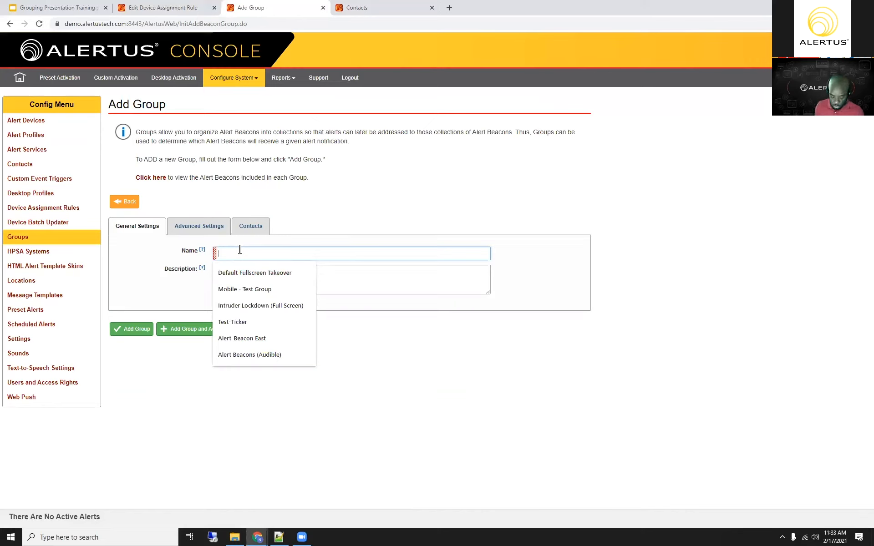
text(E)
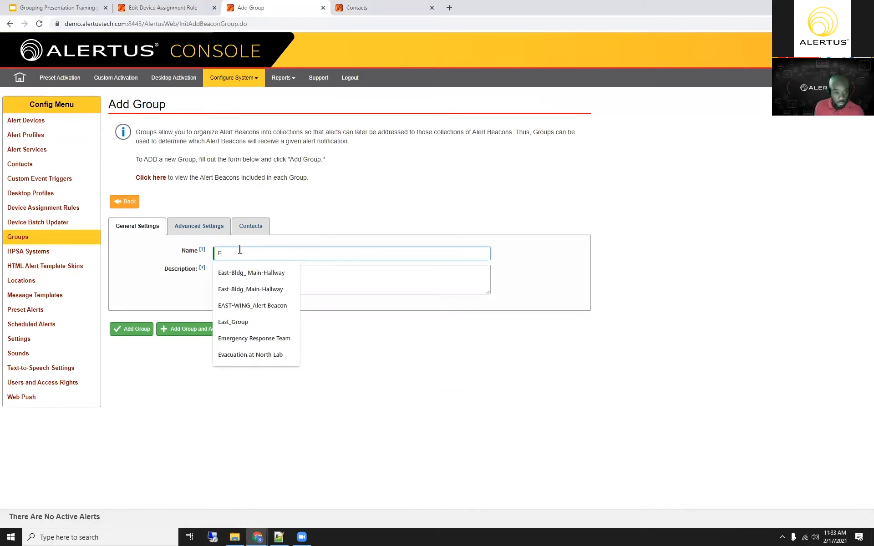
key(BackSpace)
text(Response Team)
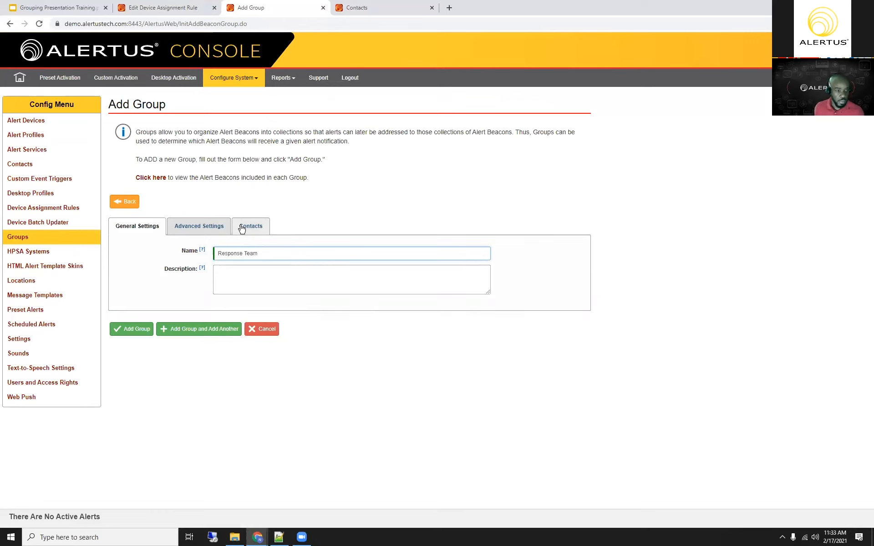
Step: Include the available contact in the Response Team group and finish adding the group
click(242, 228)
click(131, 310)
click(350, 358)
scroll(479, 405, down, 1)
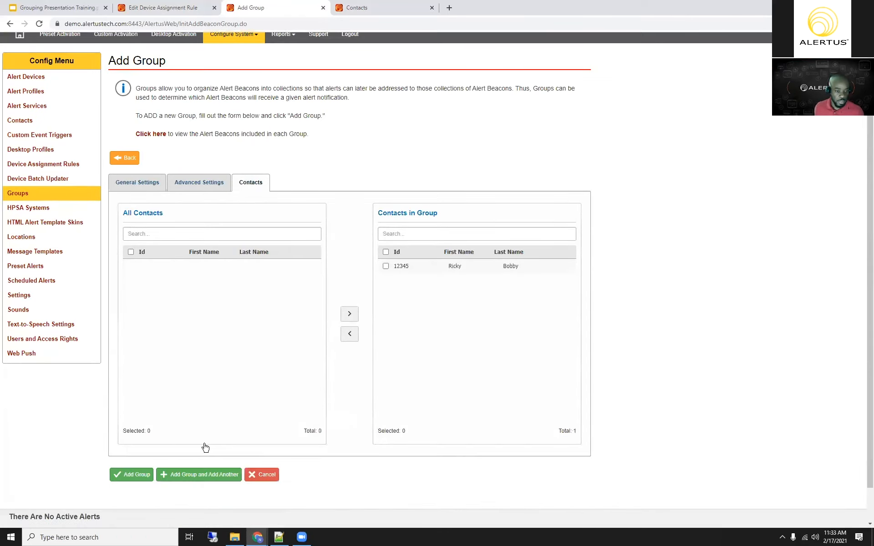
scroll(205, 447, down, 1)
click(139, 437)
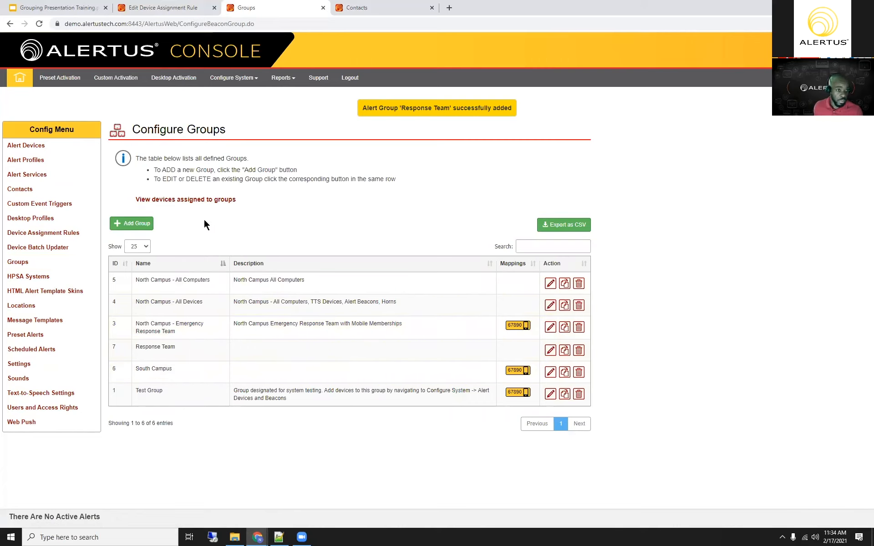
Step: Open the report of devices assigned to groups and examine the three North Campus groups and the Response Team group
click(176, 202)
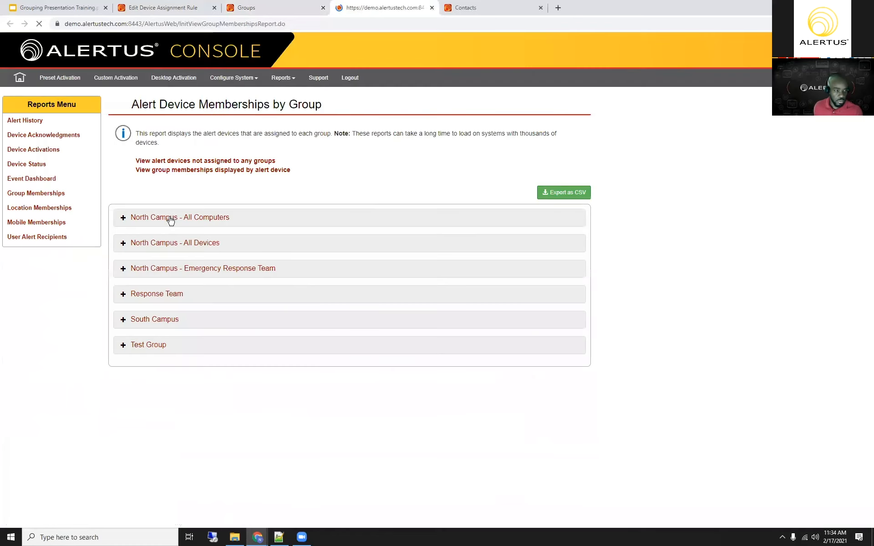
click(172, 219)
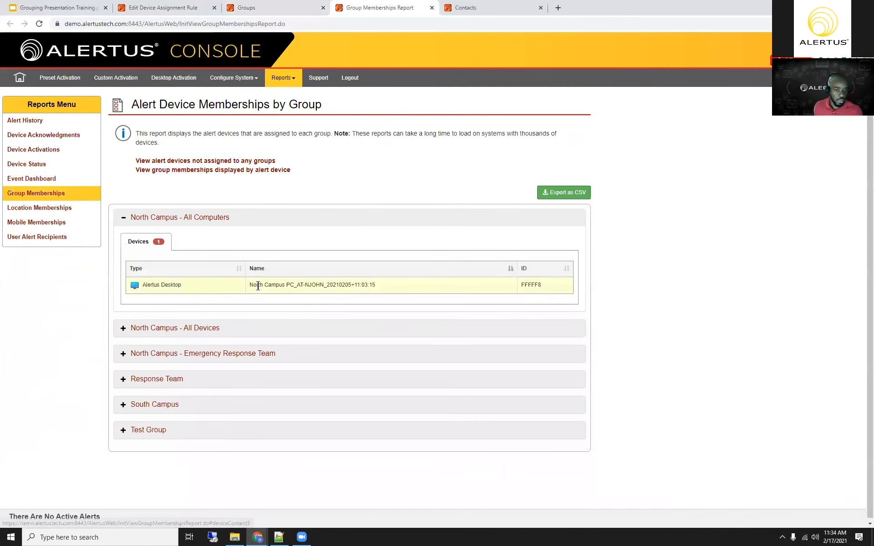
click(182, 329)
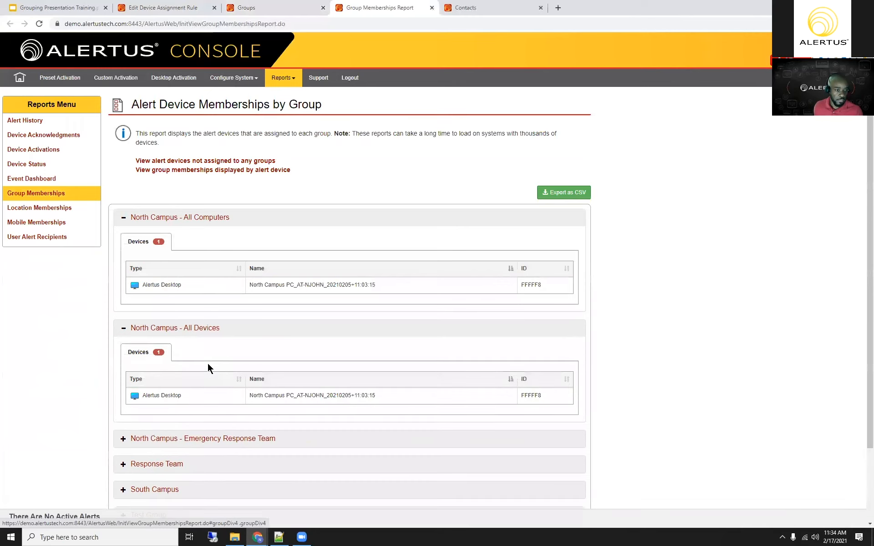
scroll(207, 362, down, 2)
click(172, 353)
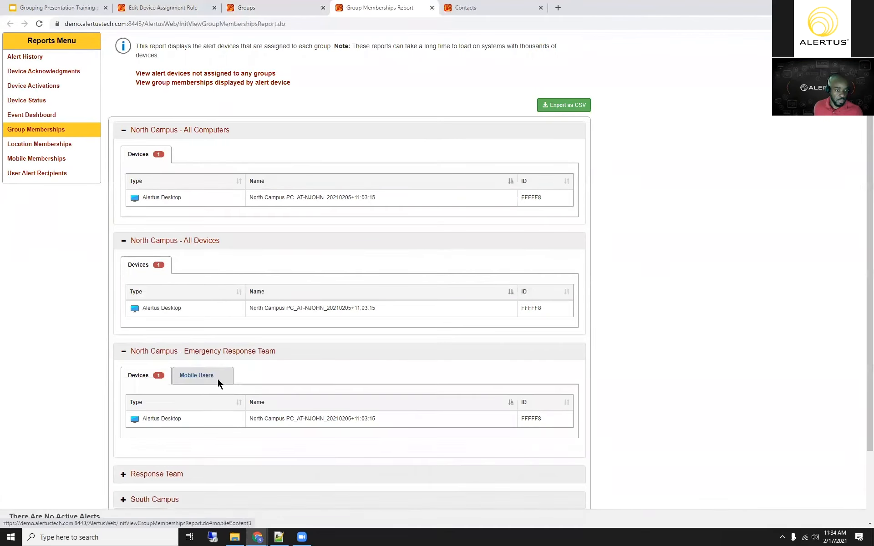
scroll(217, 379, down, 2)
click(241, 385)
scroll(176, 395, down, 1)
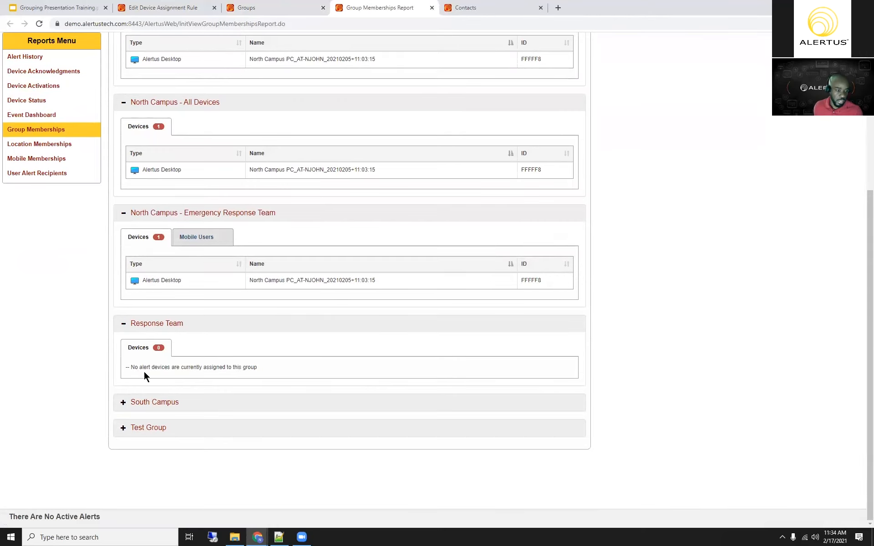
Step: Examine the devices and mobile users of the South Campus group in the memberships report
click(160, 403)
scroll(257, 382, down, 1)
scroll(258, 382, down, 1)
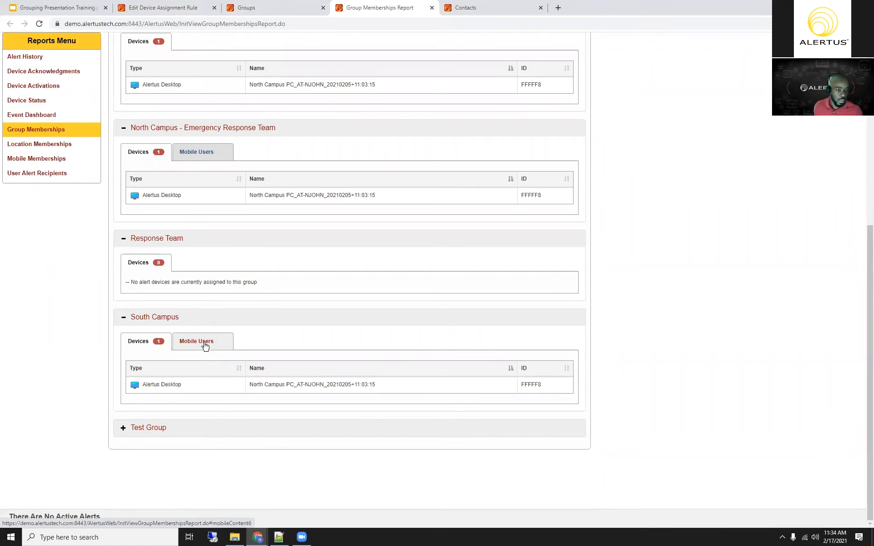
click(204, 346)
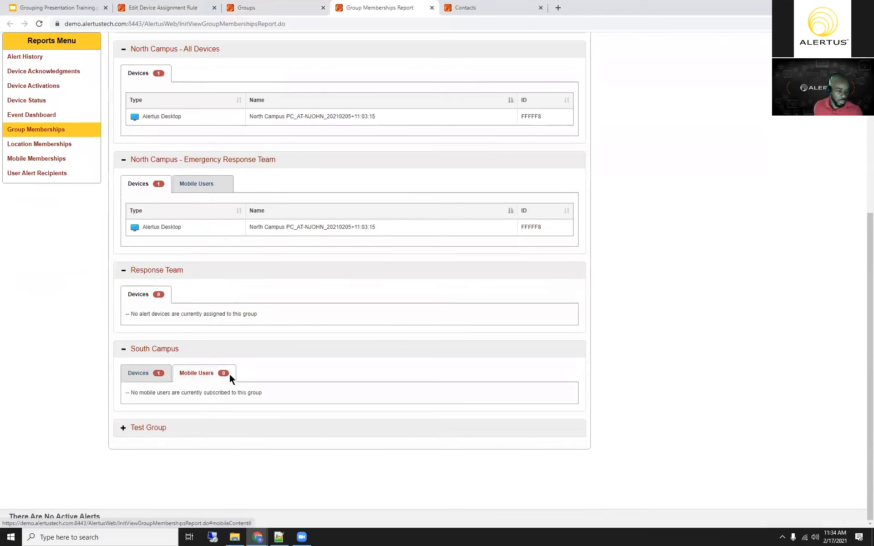
Step: Examine the mobile users and devices of the Test Group in the memberships report
click(157, 427)
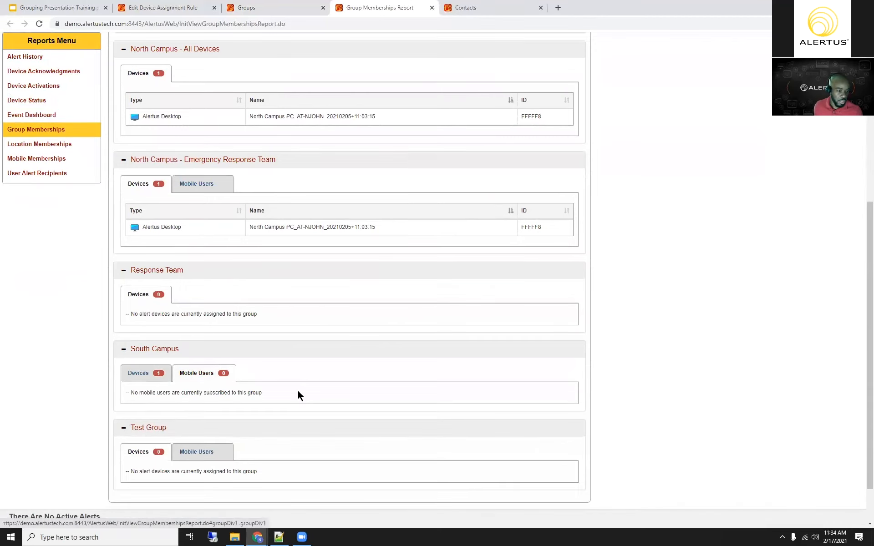
scroll(255, 395, down, 1)
click(226, 394)
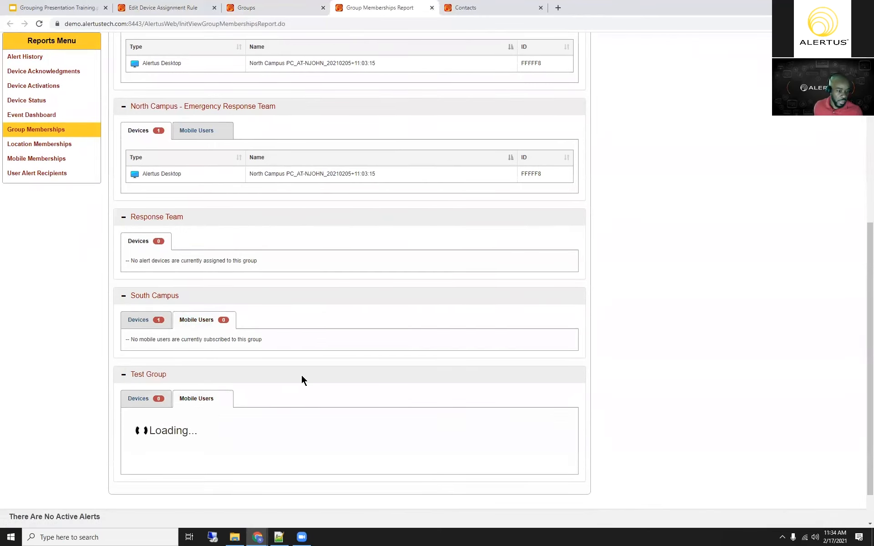
scroll(302, 376, down, 1)
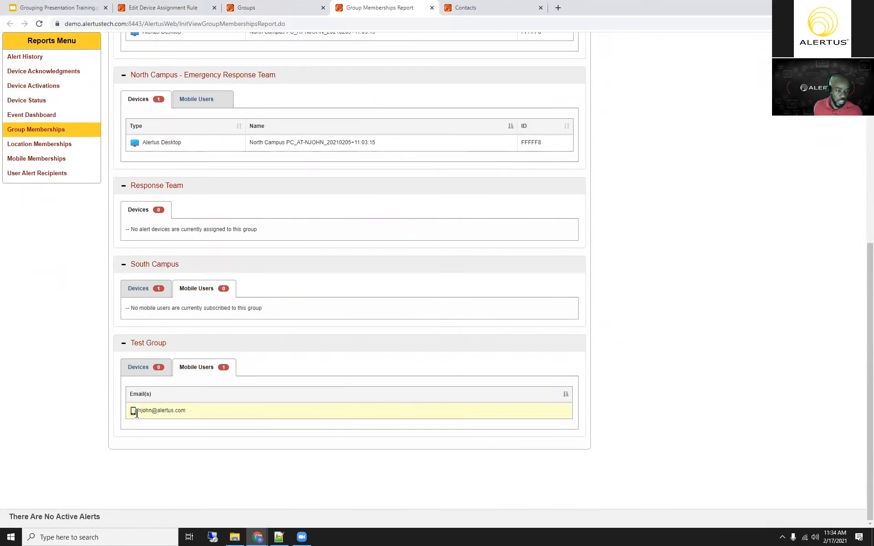
drag(137, 413, 205, 414)
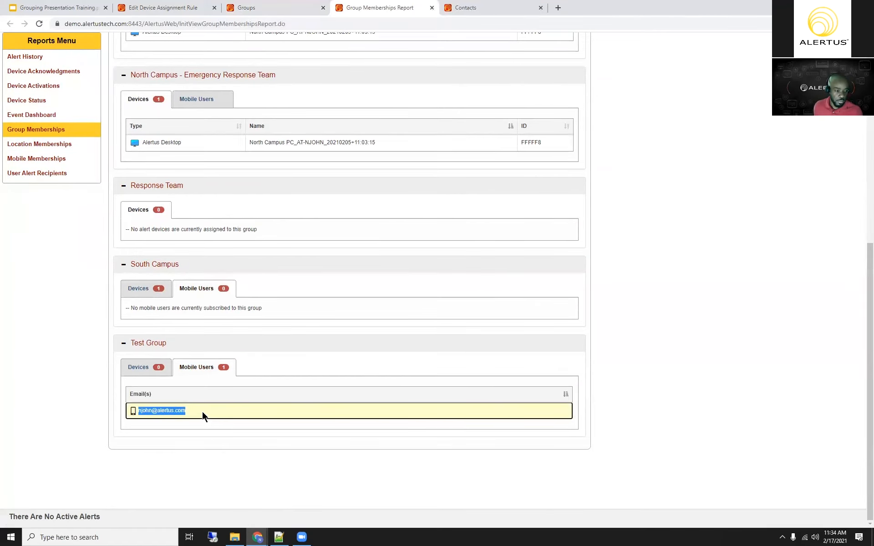
click(203, 408)
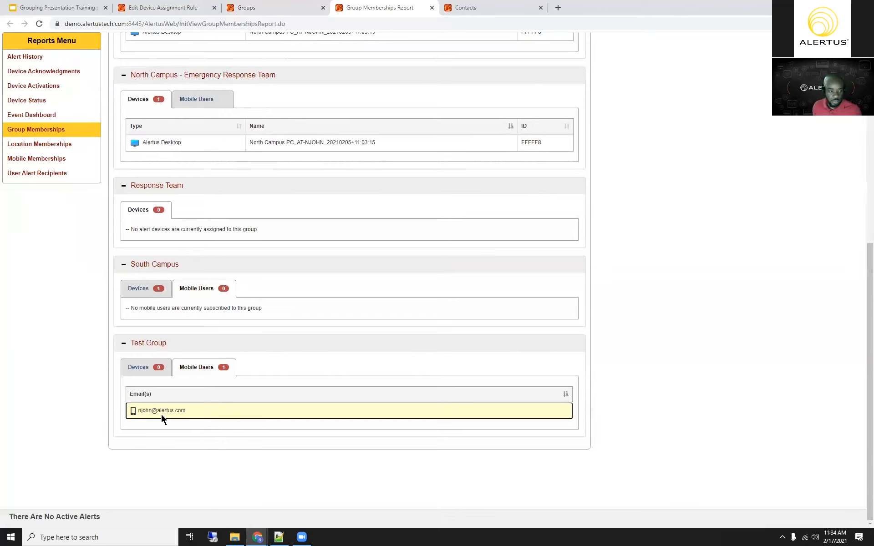
click(135, 370)
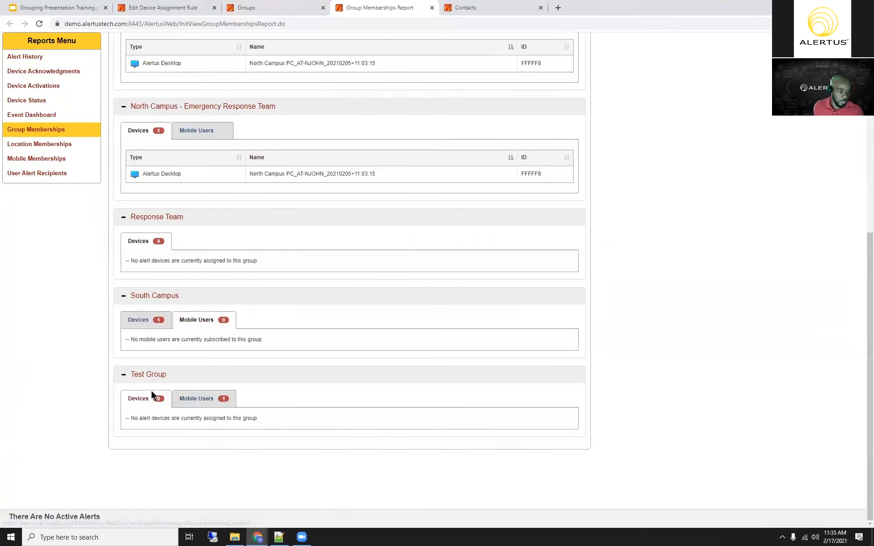
Step: Open the Alert Devices list with all device types shown and review it alongside the Groups list
scroll(380, 364, up, 7)
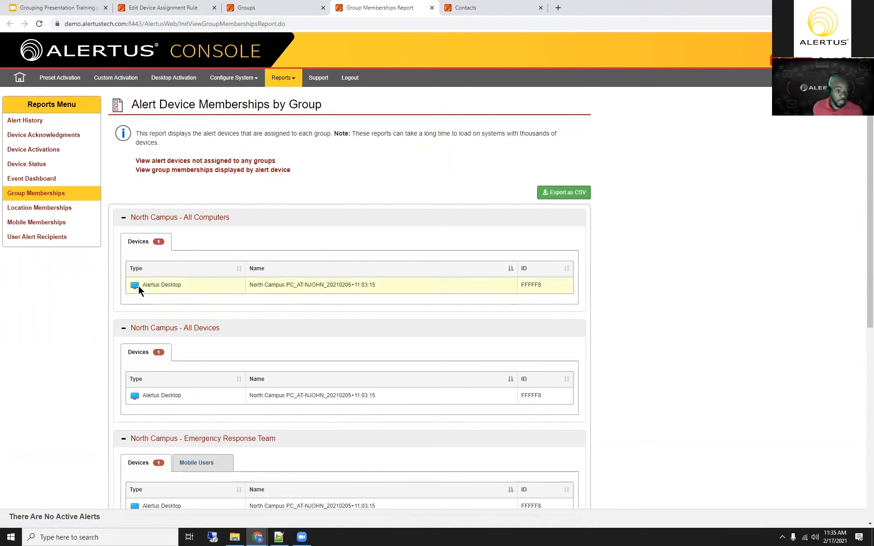
click(235, 78)
click(229, 93)
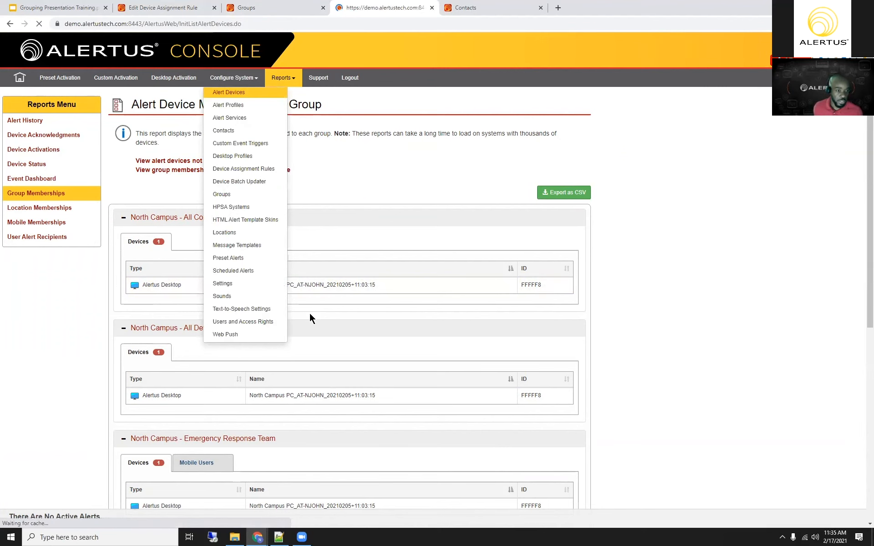
click(337, 277)
click(245, 300)
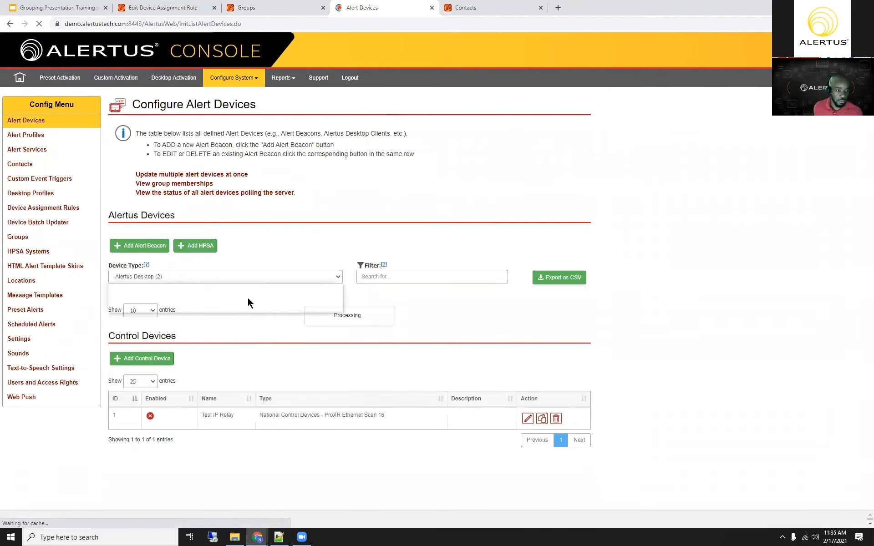
click(237, 287)
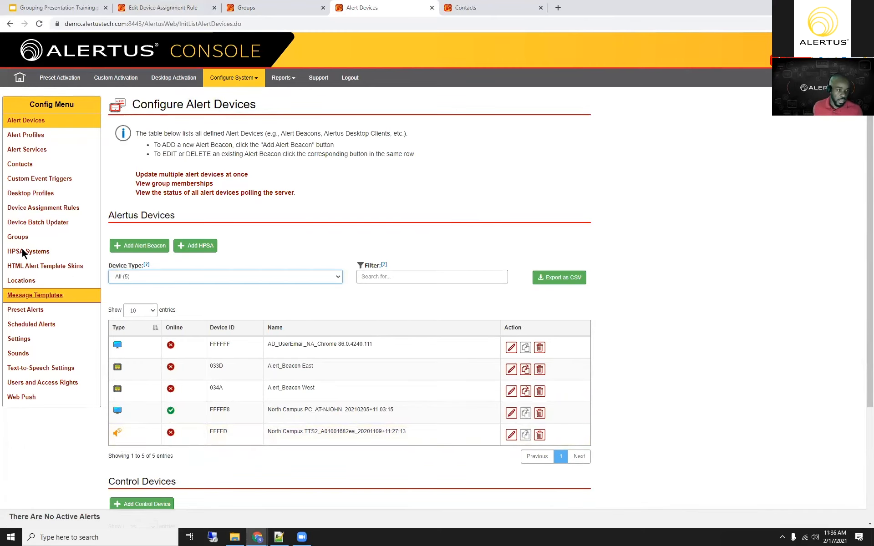
click(264, 13)
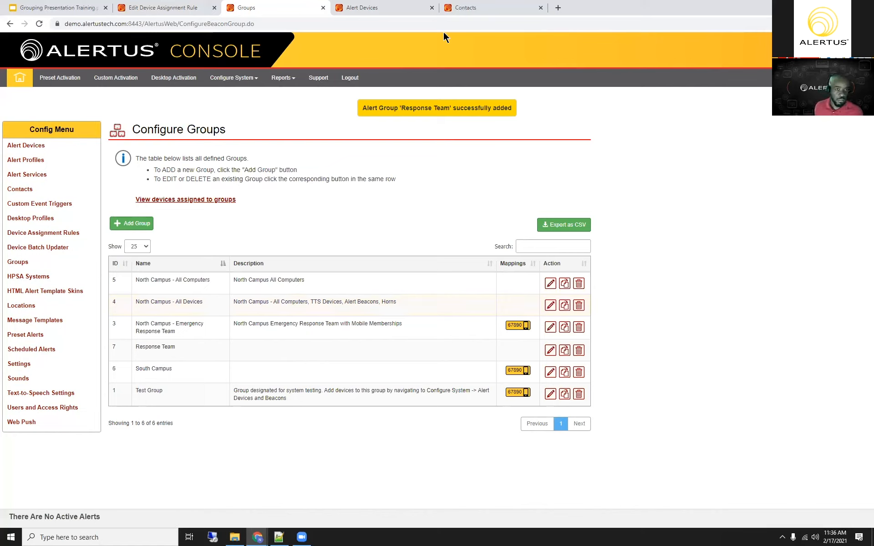
key(ctrl+Tab)
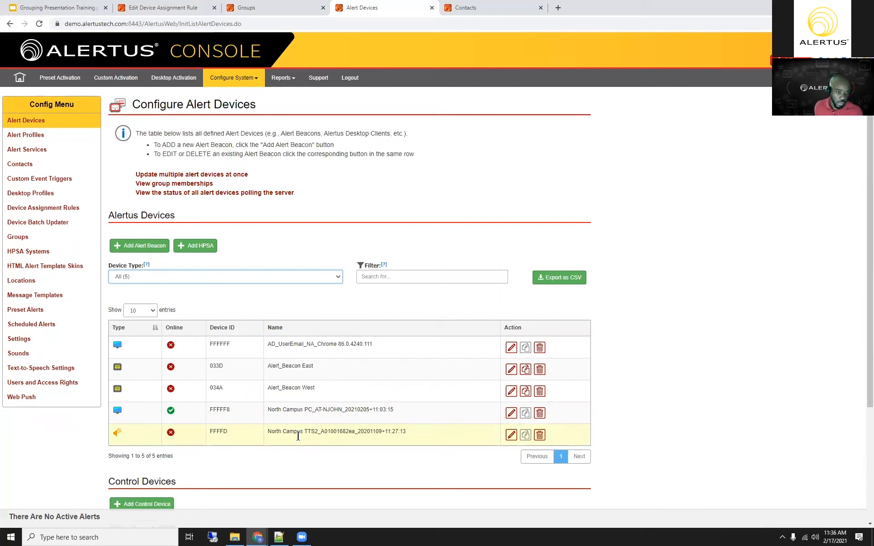
click(305, 308)
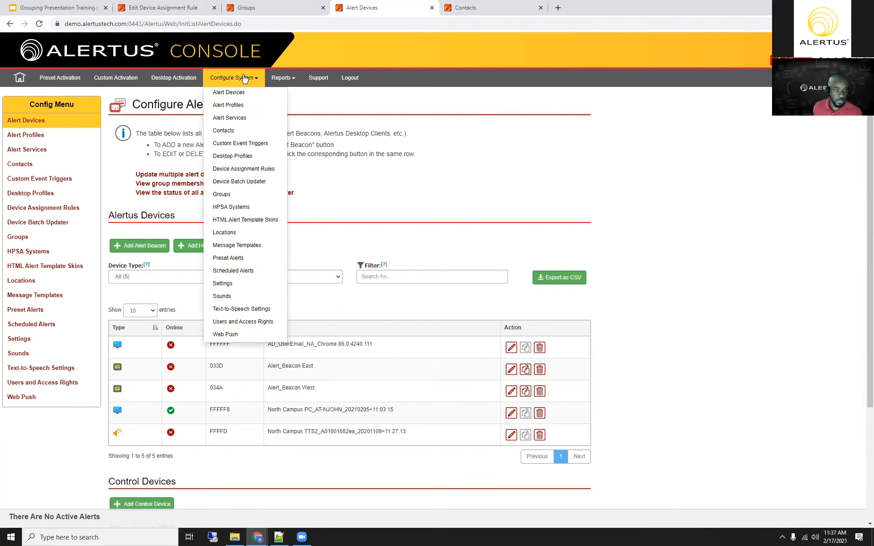
mouse_move(245, 79)
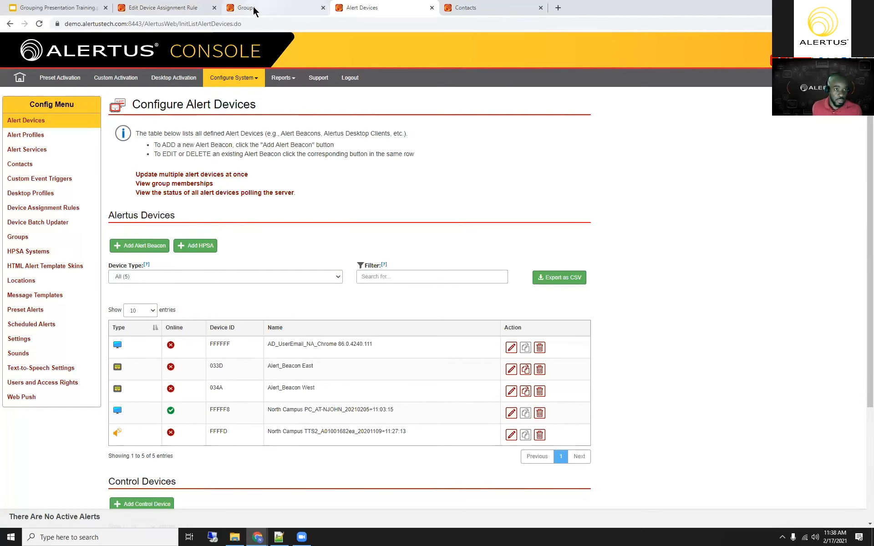
Step: Open the North Campus - All Devices group for editing and examine its advanced settings, contacts and general settings
key(ctrl+shift+Tab)
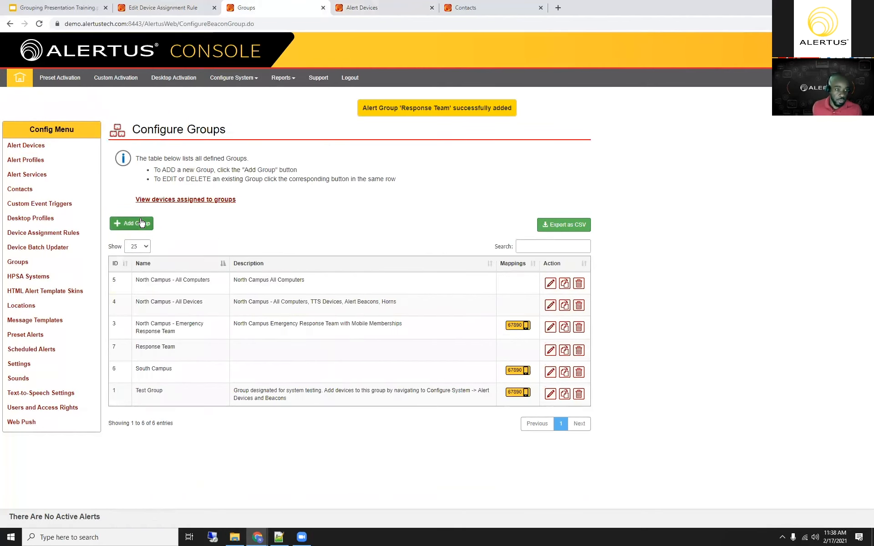
click(551, 308)
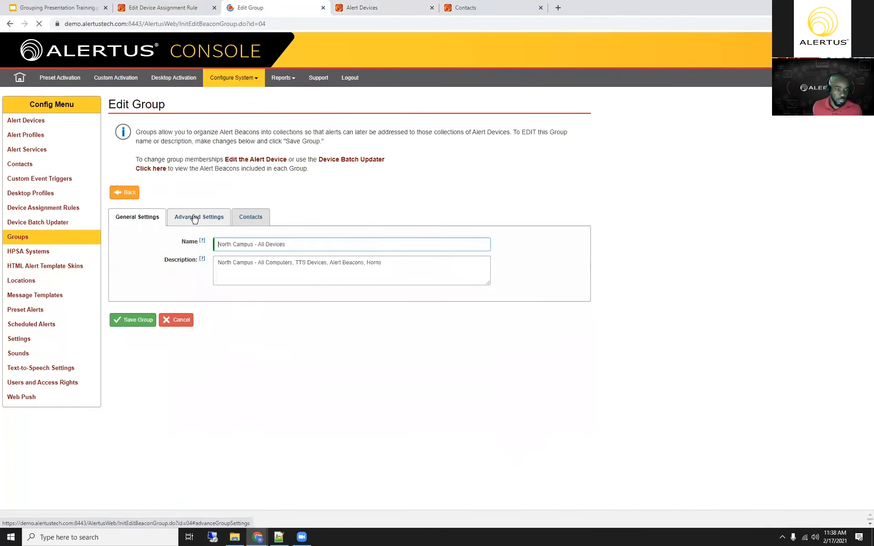
click(193, 218)
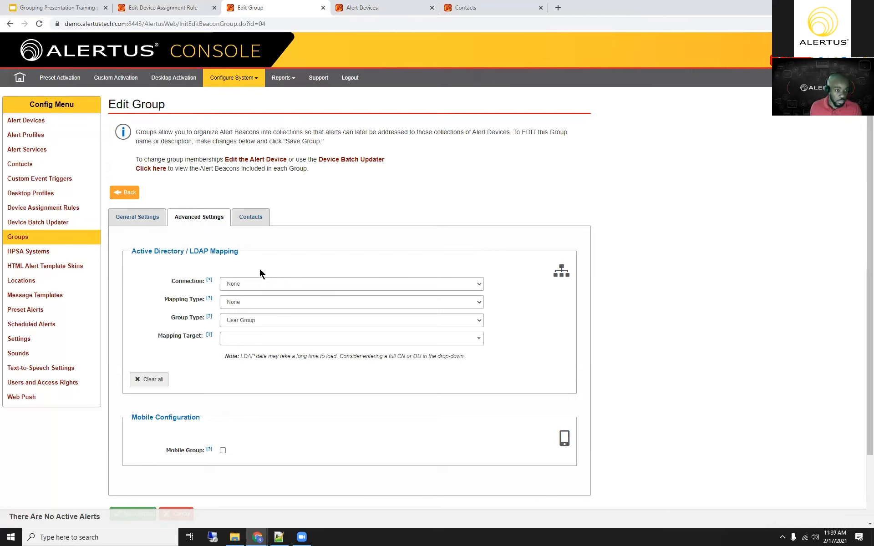
click(252, 220)
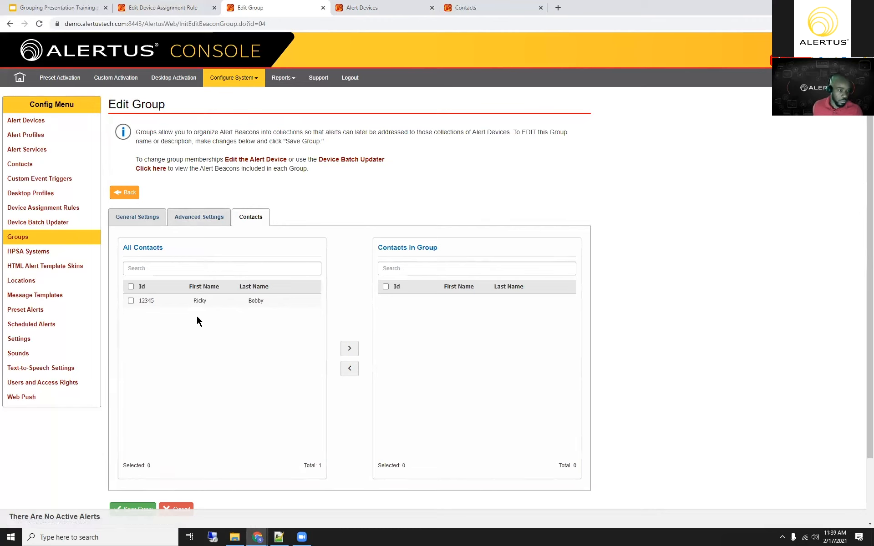
click(194, 221)
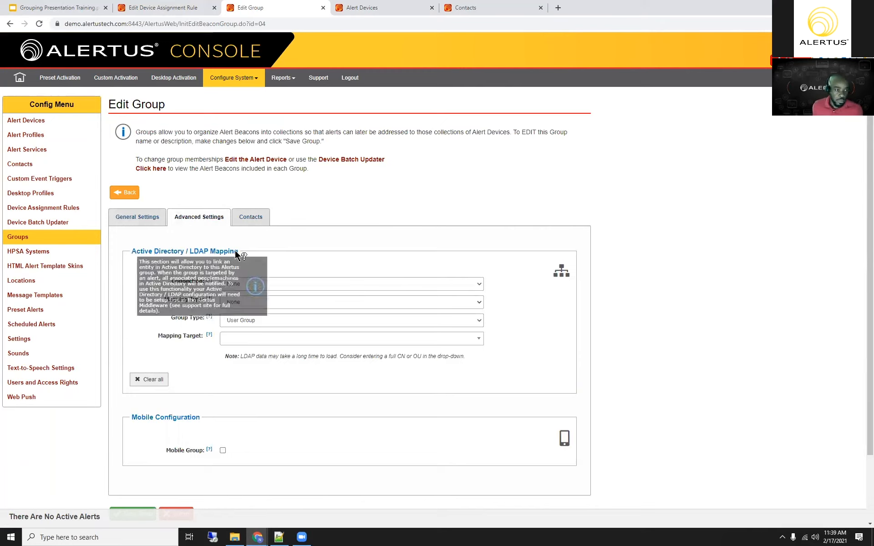
click(131, 220)
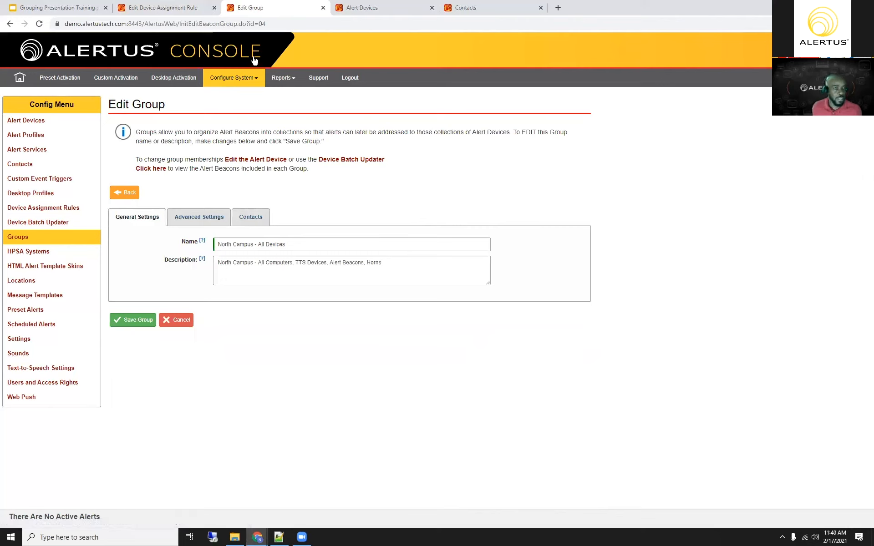
Step: Disable the Test User account in Users and Access Rights, save the user and check the users list
click(234, 77)
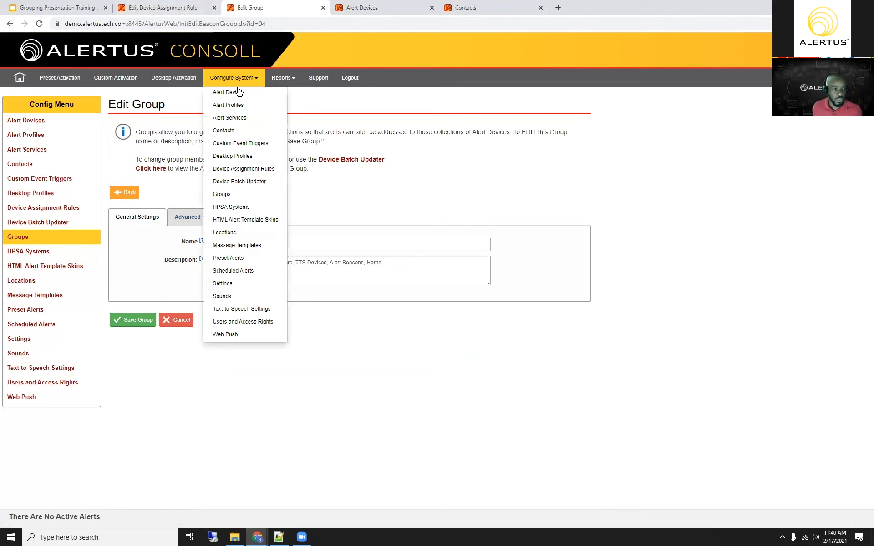
click(222, 322)
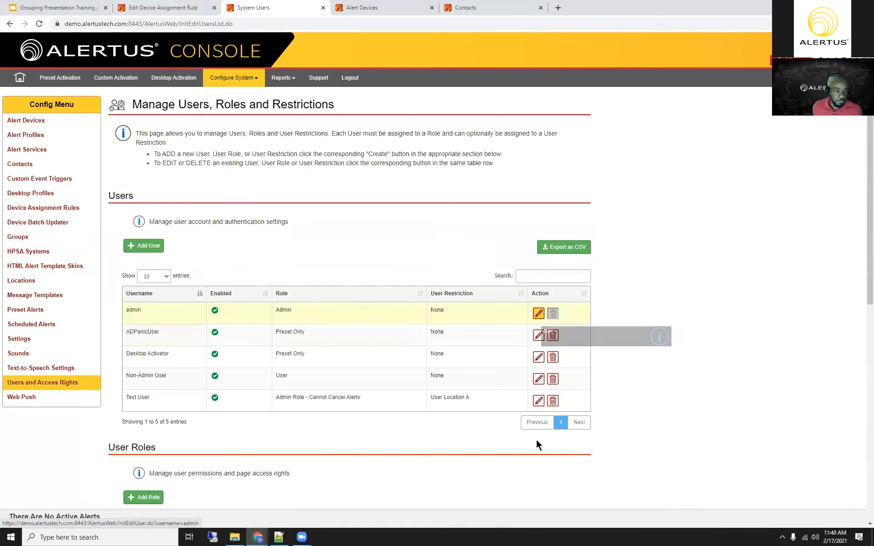
click(538, 401)
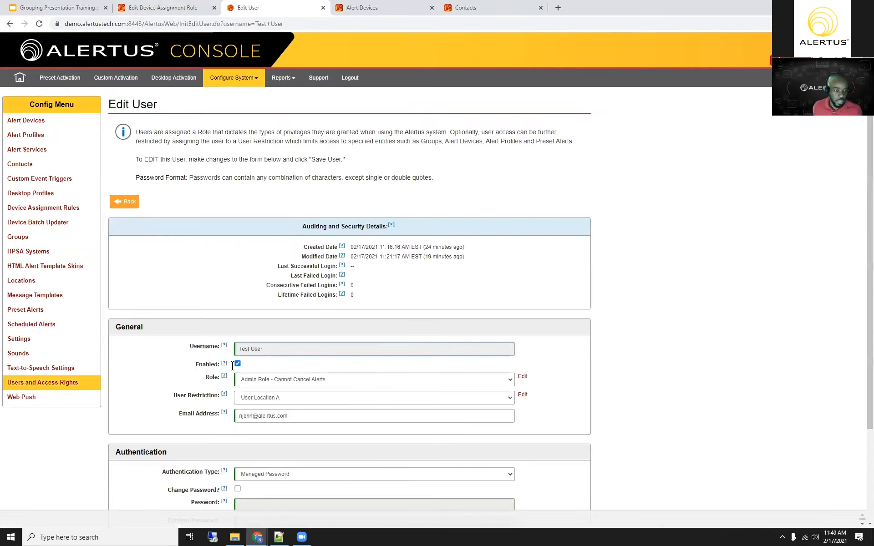
click(238, 364)
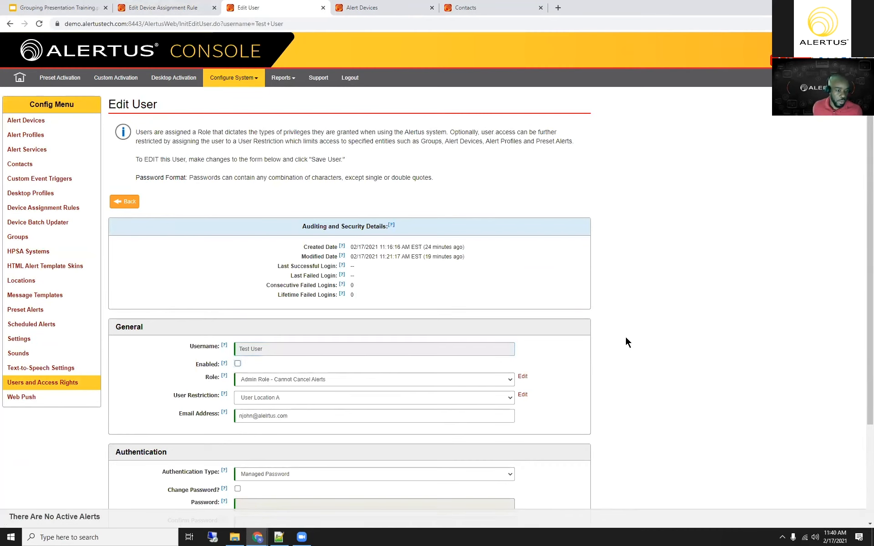
scroll(632, 337, down, 2)
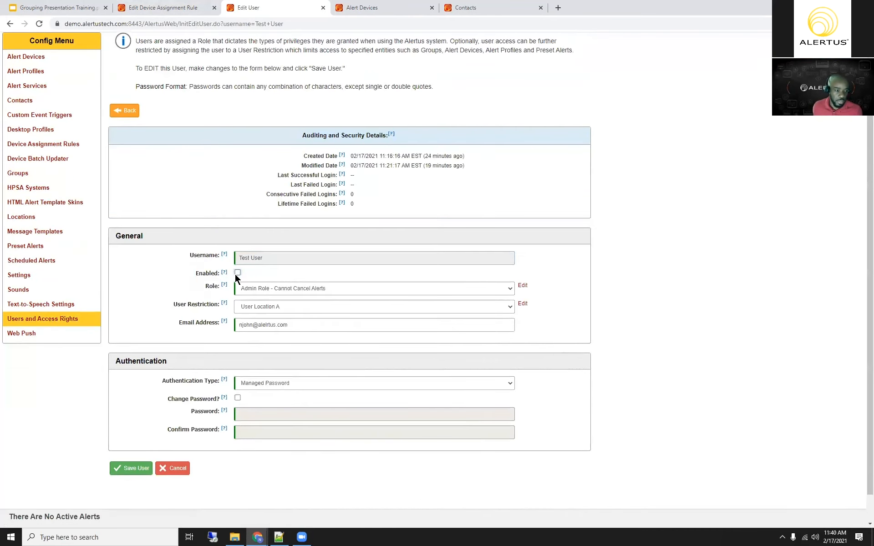
click(131, 468)
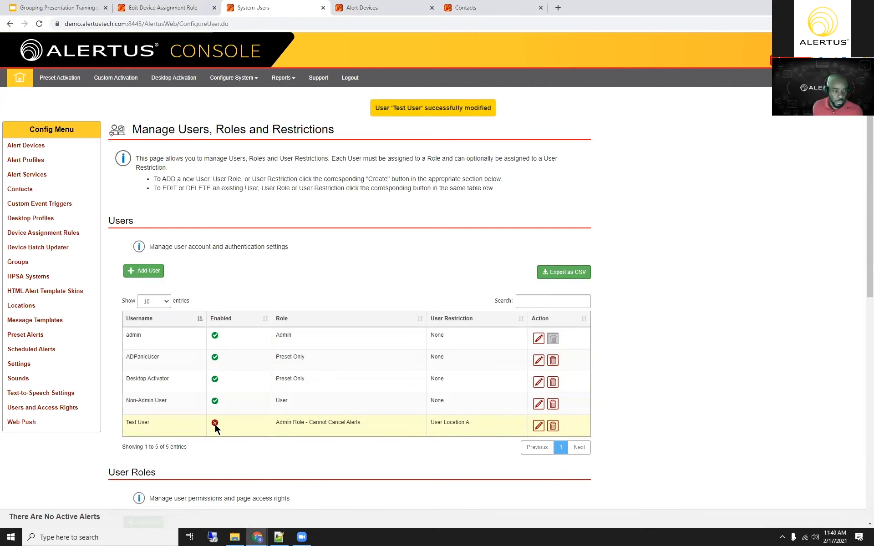
scroll(468, 378, down, 2)
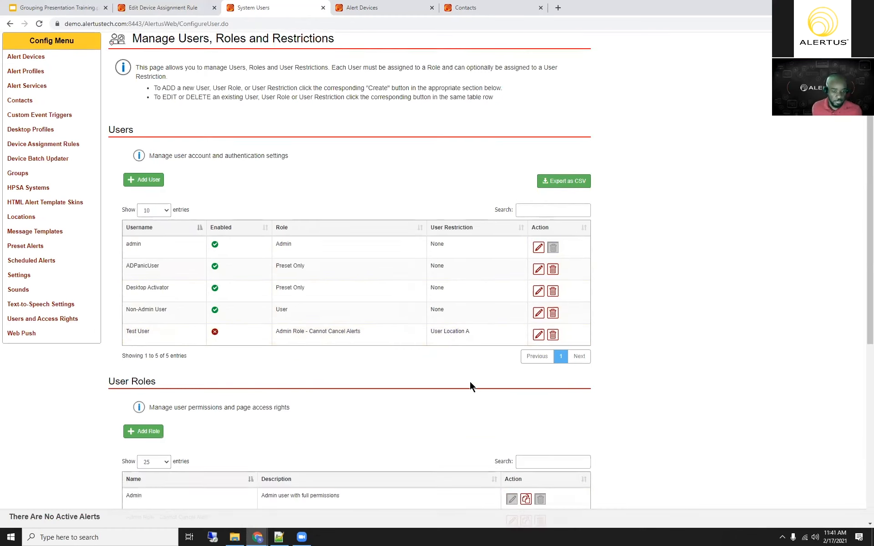